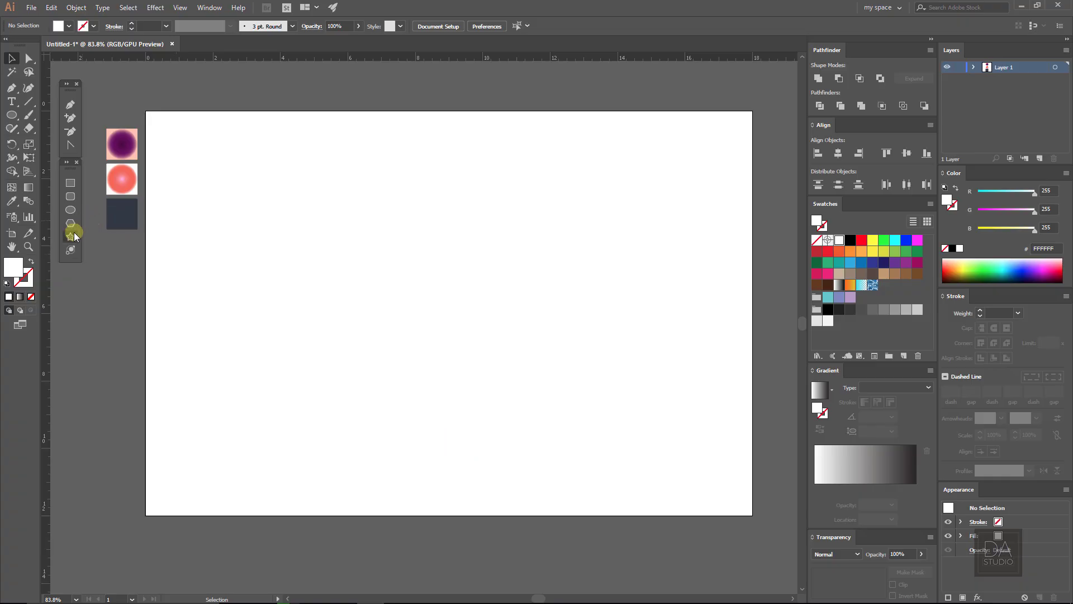
Step: Create a 26-point star on the artboard with the Star tool
left_click(75, 235)
left_click(447, 313)
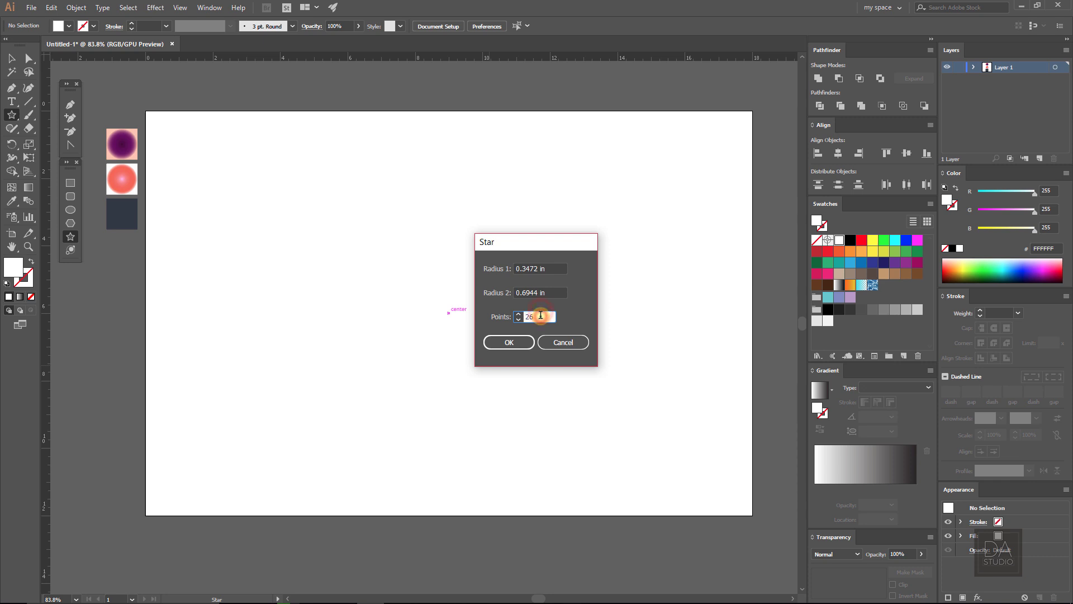
left_click(509, 342)
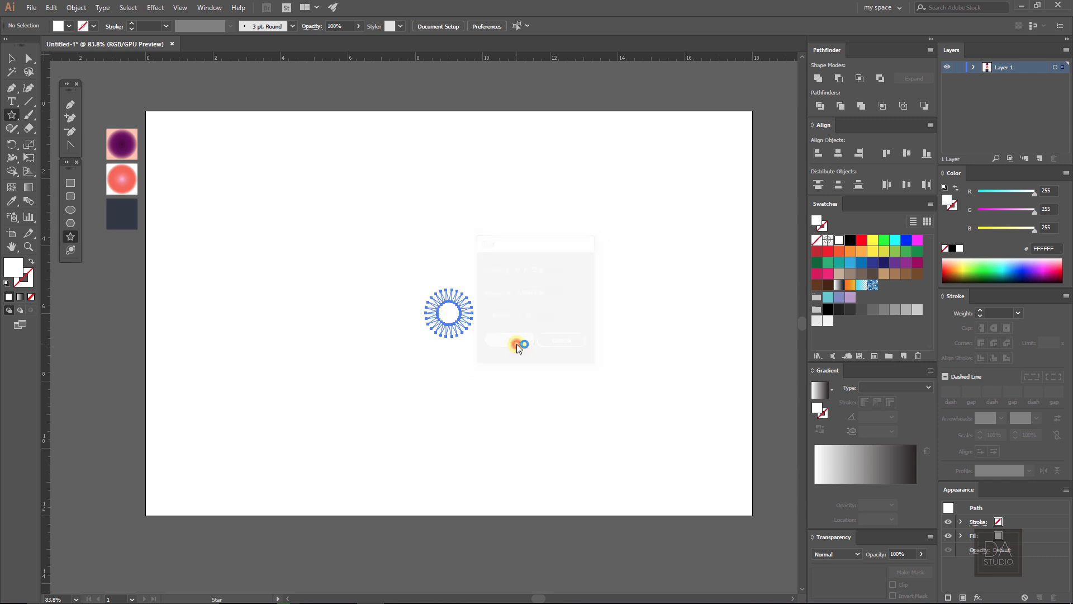
Step: Enlarge the star to about 7 in, fill it brown, then scale it up further
left_click(12, 59)
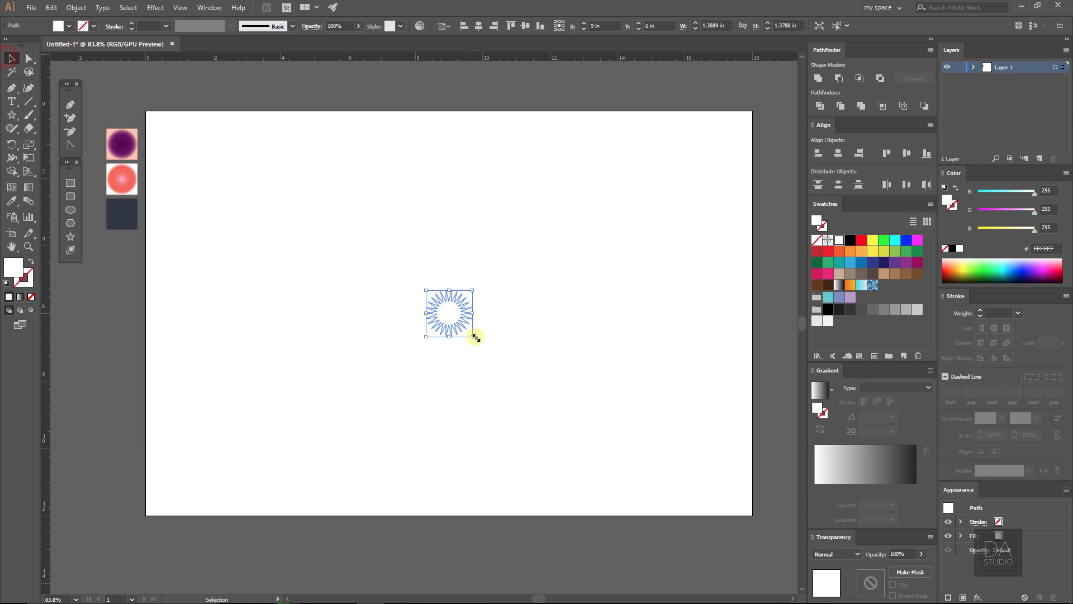
left_click_drag(472, 333, 609, 450)
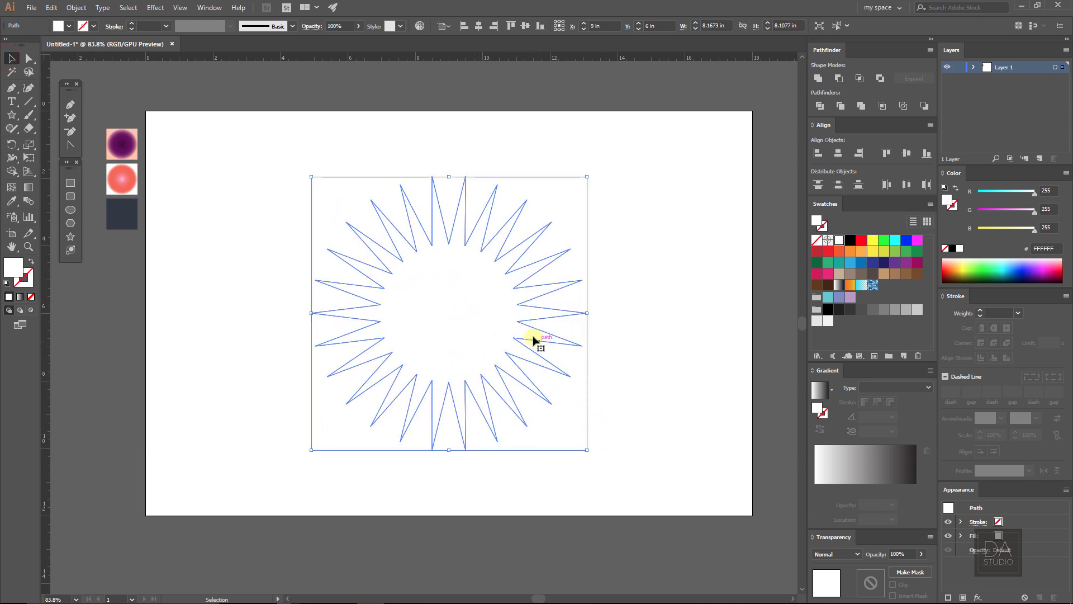
left_click(862, 273)
left_click(712, 284)
left_click(472, 271)
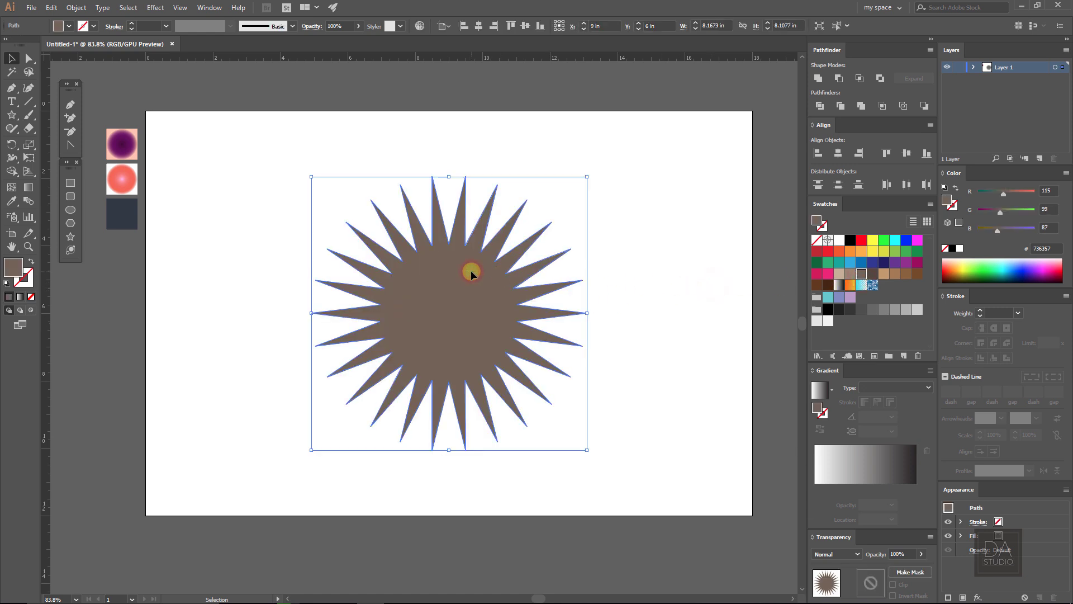
left_click_drag(588, 177, 610, 161)
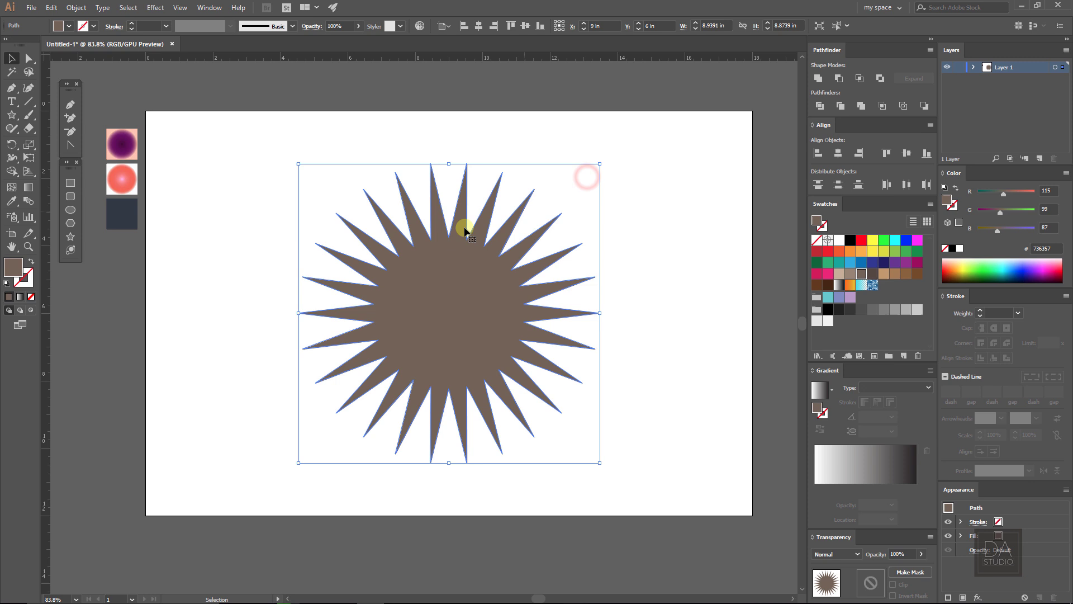
key("ctrl+space")
left_click_drag(420, 254, 489, 283)
Step: Round all the star's tips to 0.05 in by dragging a live corner widget inward
left_click(487, 283)
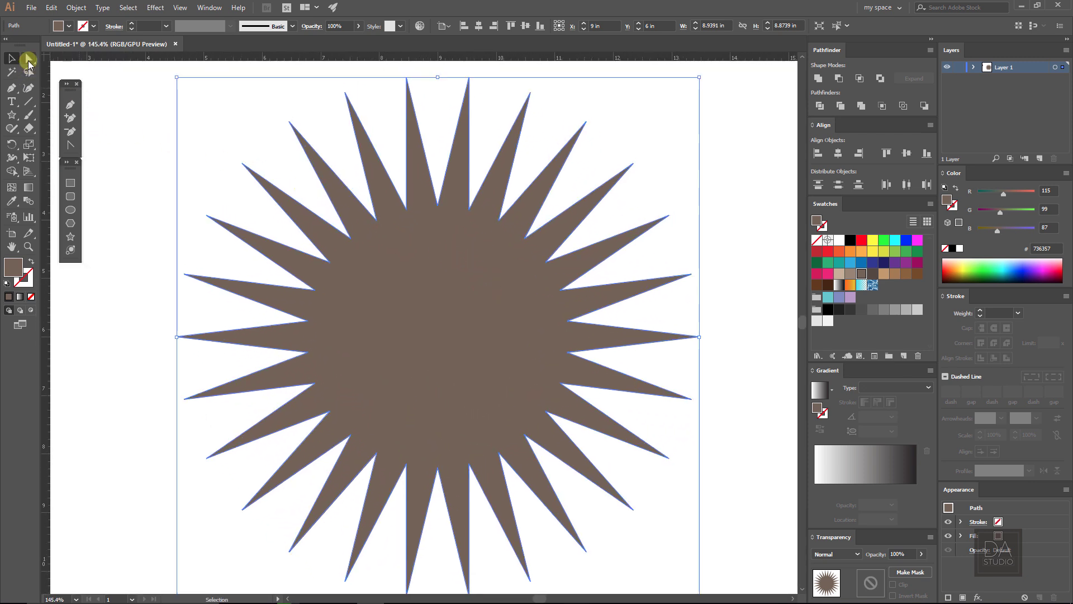
left_click(28, 60)
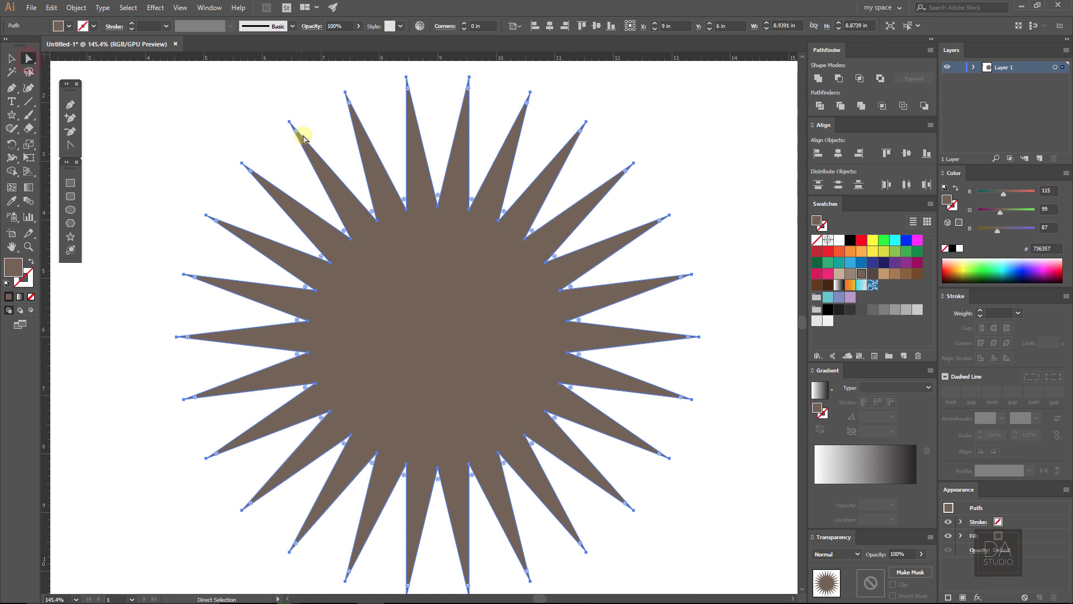
left_click_drag(298, 133, 302, 139)
left_click(339, 113)
left_click(512, 338, "ctrl+alt")
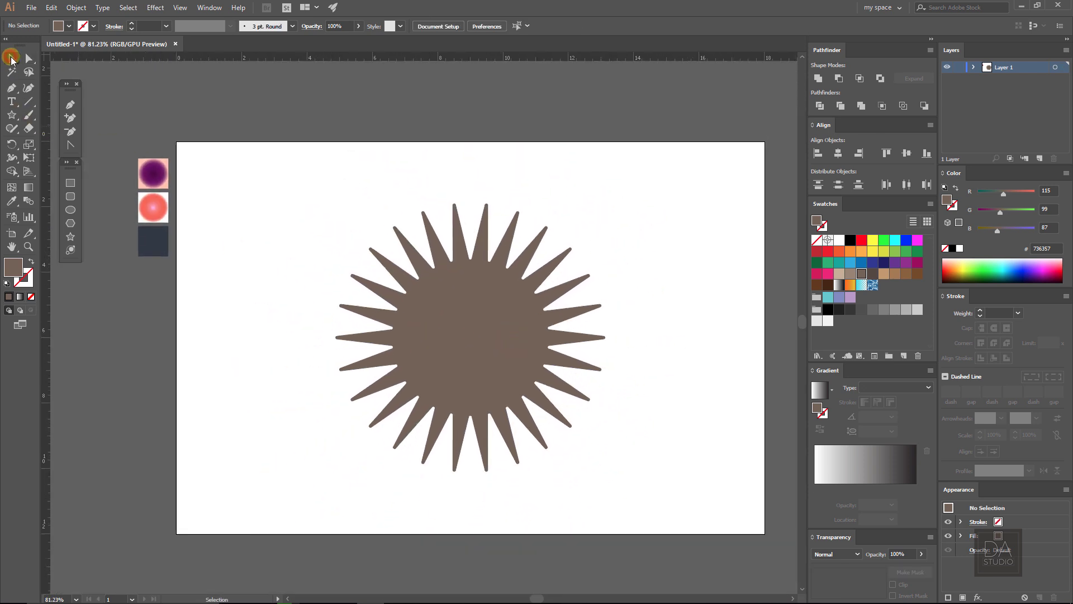
Step: Copy the rounded star and paste the copy in front of it
left_click(445, 321)
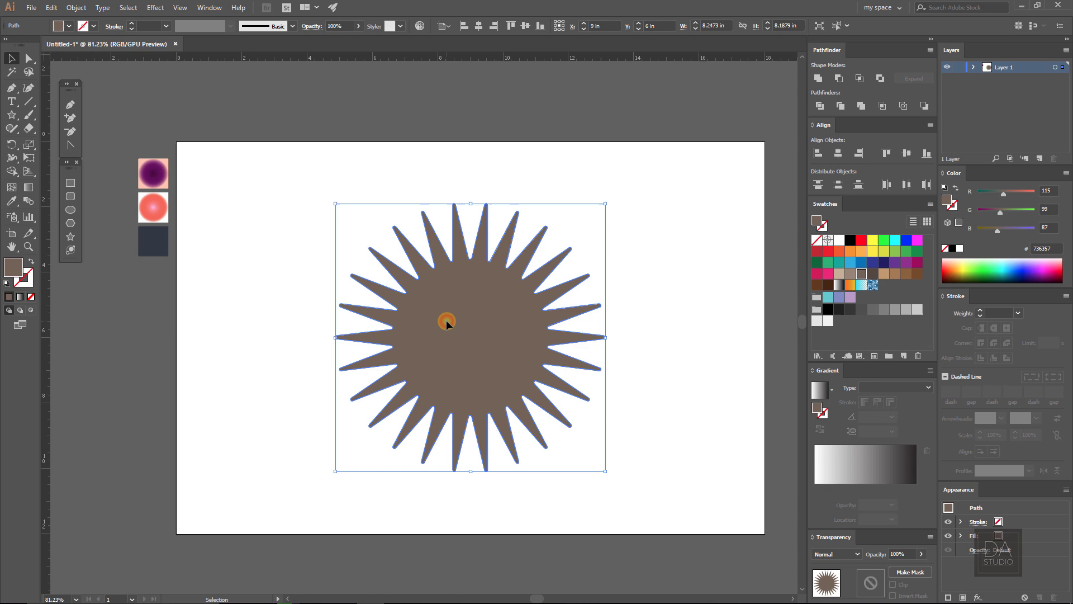
left_click(51, 7)
left_click(71, 61)
left_click(52, 8)
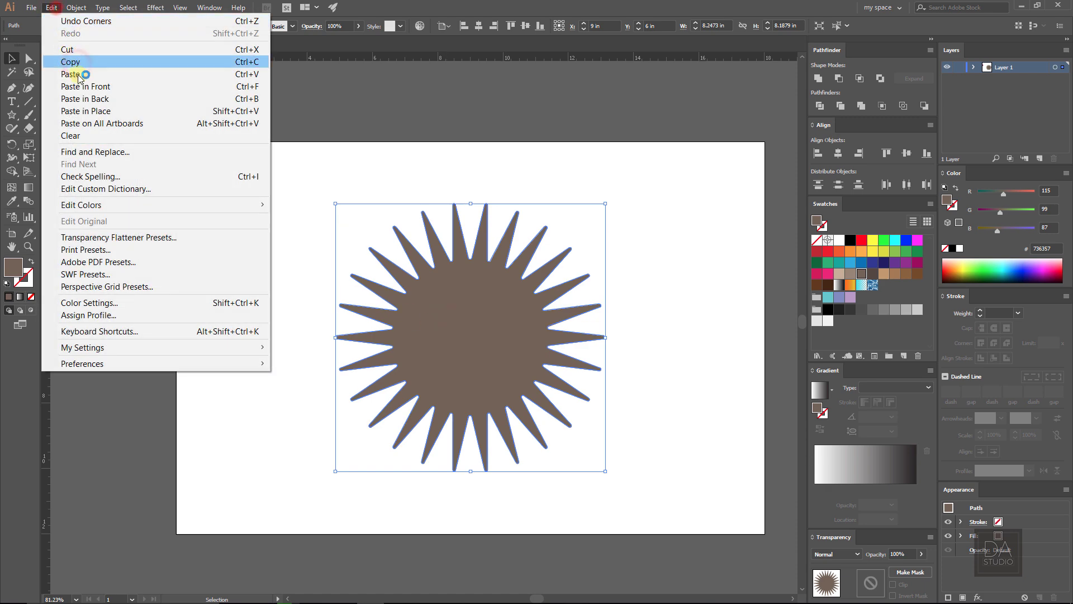
left_click(82, 86)
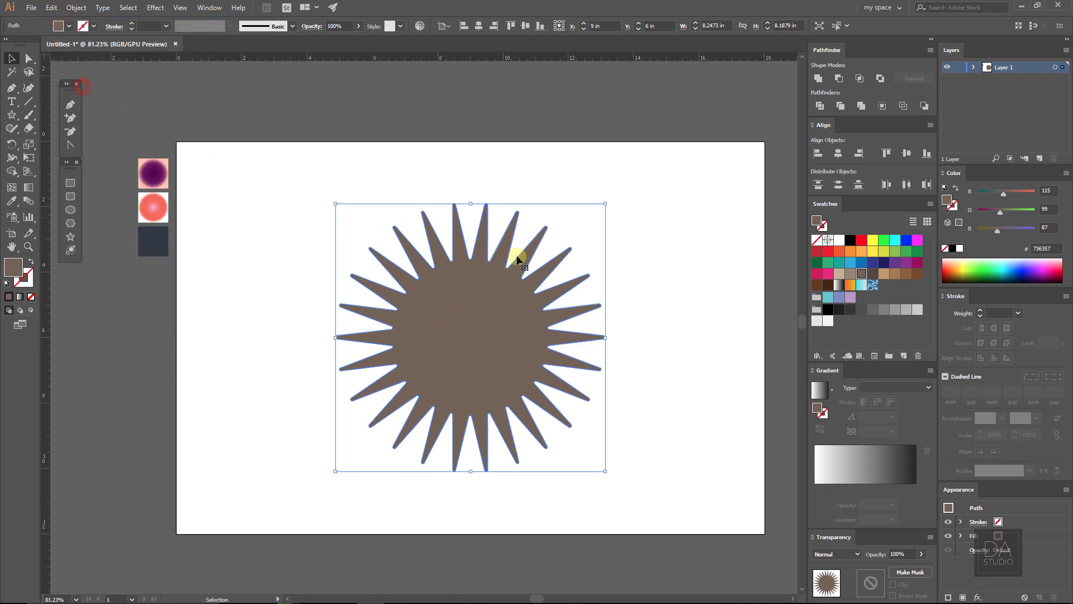
Step: Fill the copy lighter brown and shrink it to about 0.6 in at the centre
left_click(851, 274)
left_click_drag(606, 205, 482, 295)
left_click(599, 211)
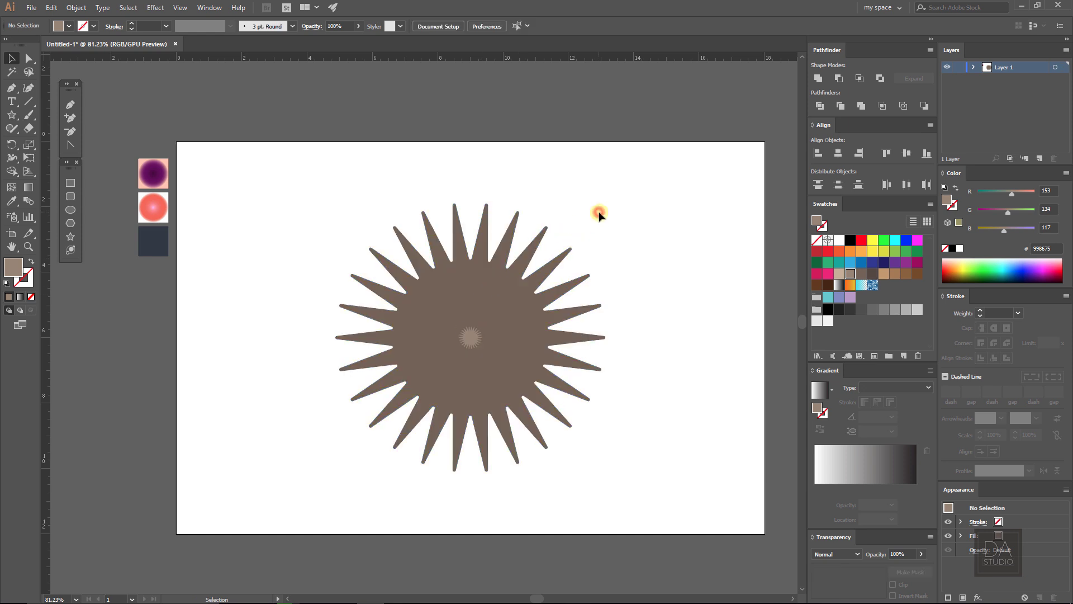
key("z")
mouse_move(460, 341)
left_mouse_down()
mouse_move(628, 378)
mouse_move(457, 358)
left_mouse_up()
Step: Eyedrop the purple radial gradient onto the large star
left_click(457, 359, "ctrl")
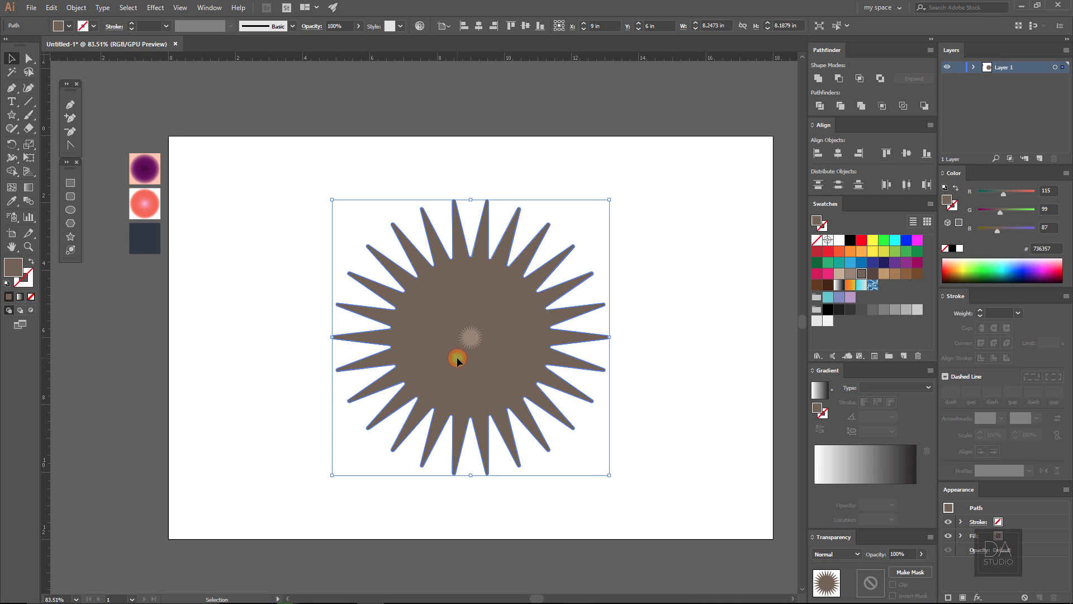
left_click(10, 203)
left_click(144, 168)
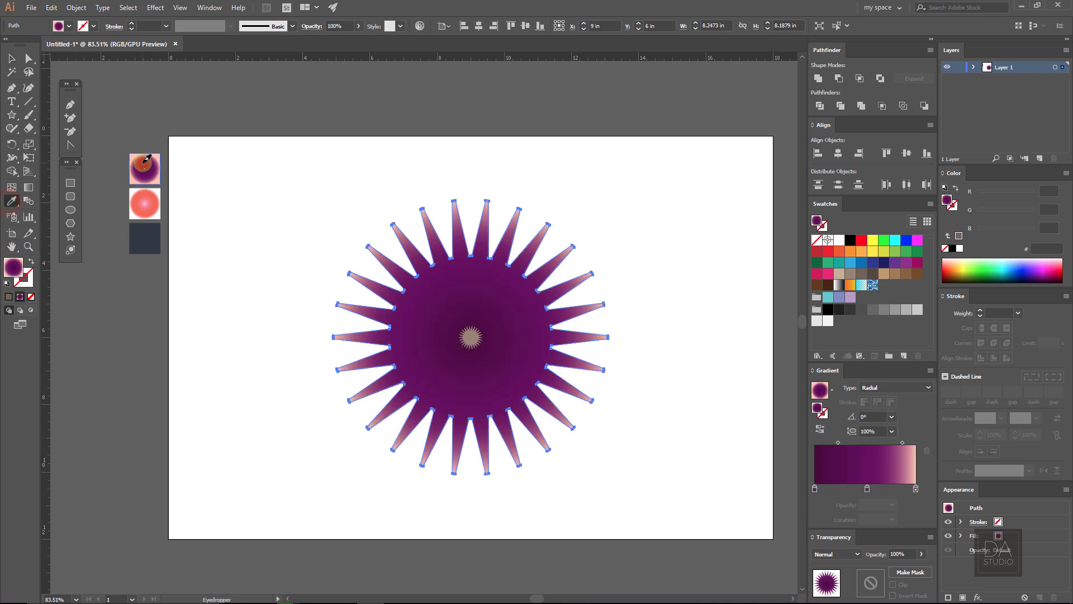
left_click(250, 301, "ctrl")
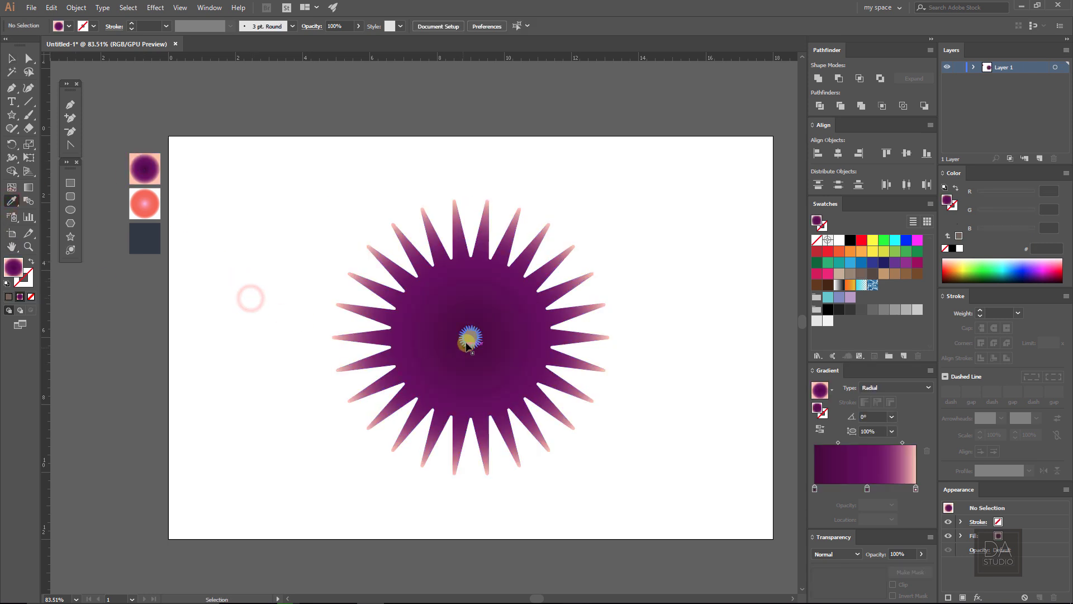
Step: Eyedrop the pink radial gradient onto the small centre star, then reselect it
left_click(470, 338, "ctrl")
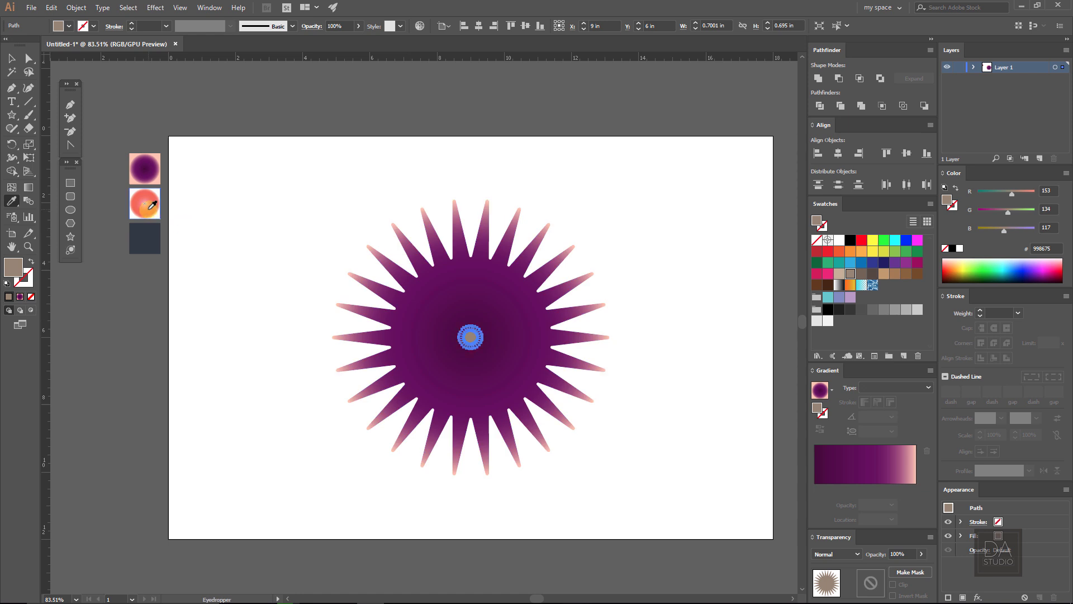
left_click(148, 210)
left_click(273, 313, "ctrl")
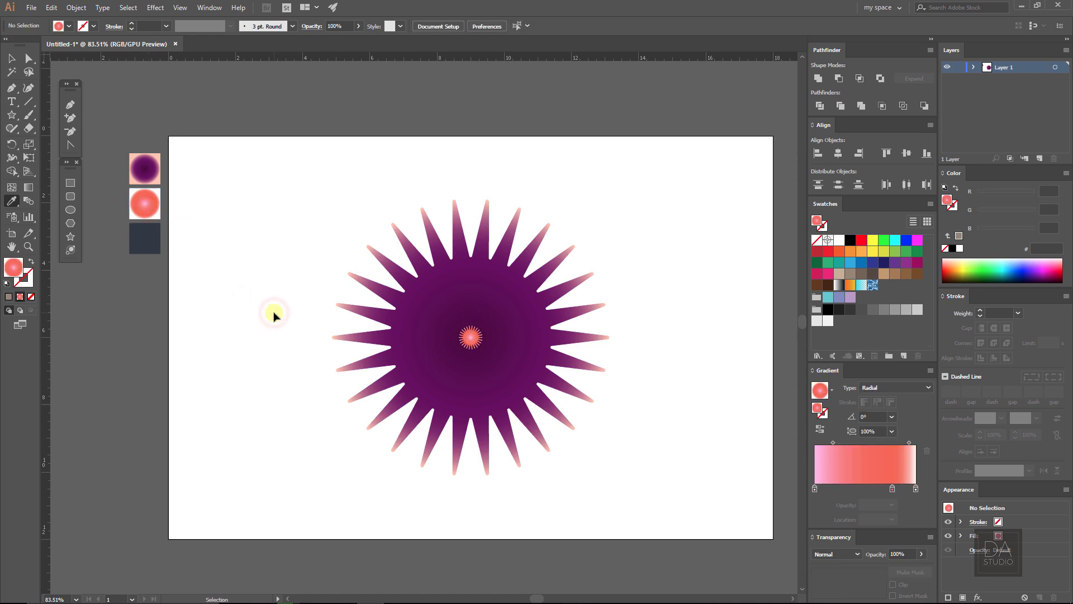
left_click(12, 58)
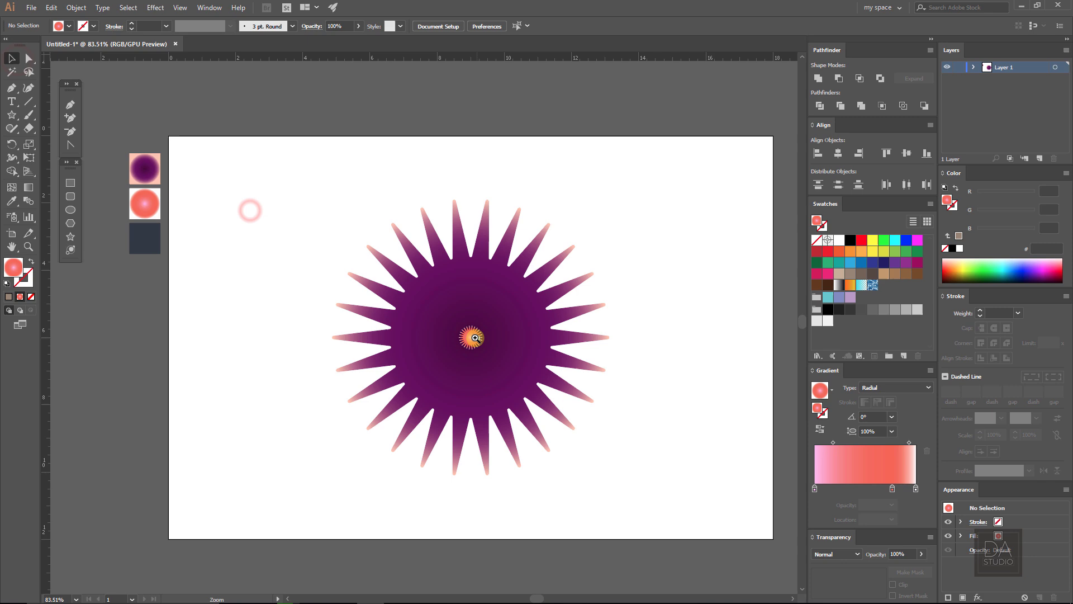
left_click_drag(471, 336, 570, 364)
left_click(479, 343)
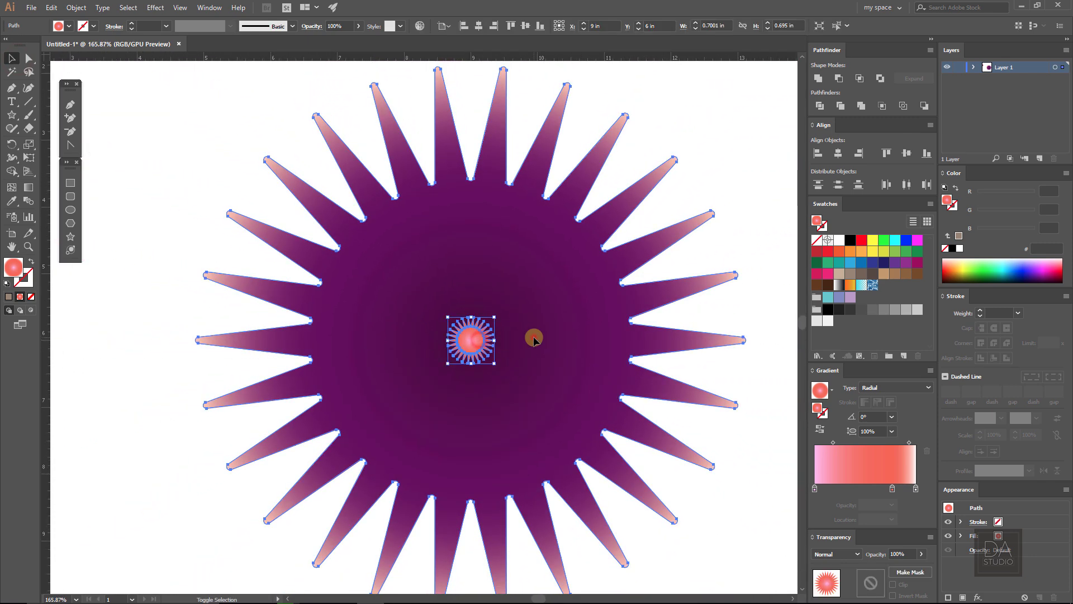
Step: Select both stars and set Blend Options spacing to 100 Specified Steps
left_click(532, 337, "shift")
left_click(81, 9)
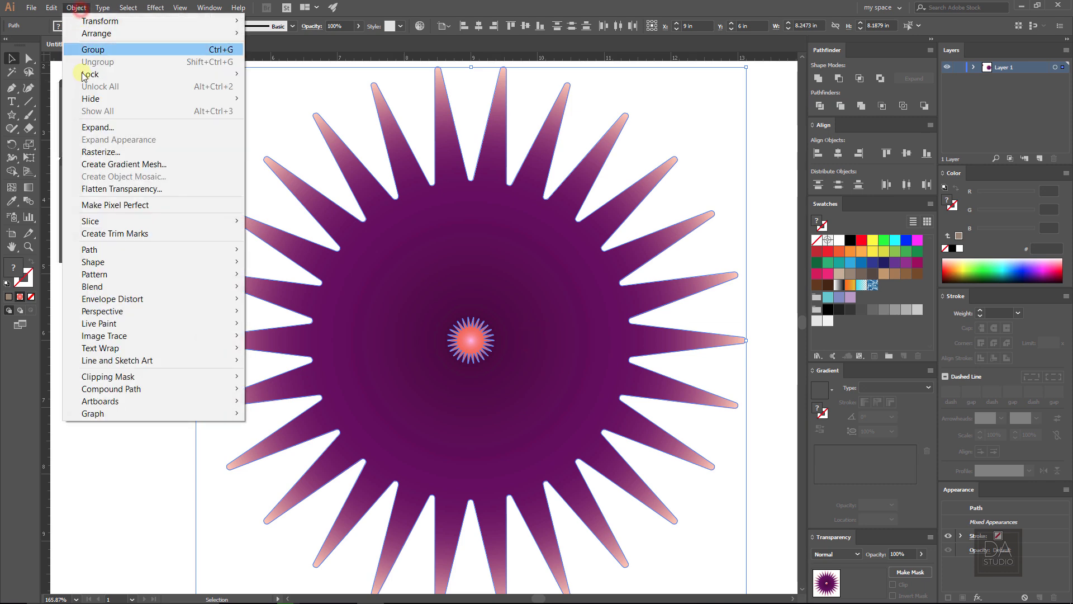
mouse_move(116, 287)
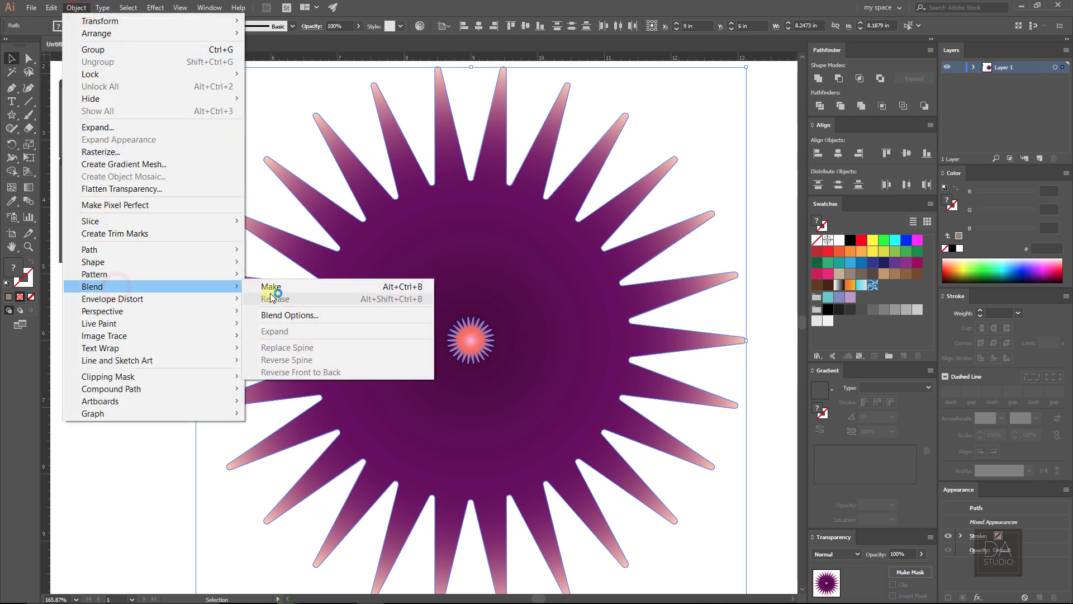
left_click(275, 316)
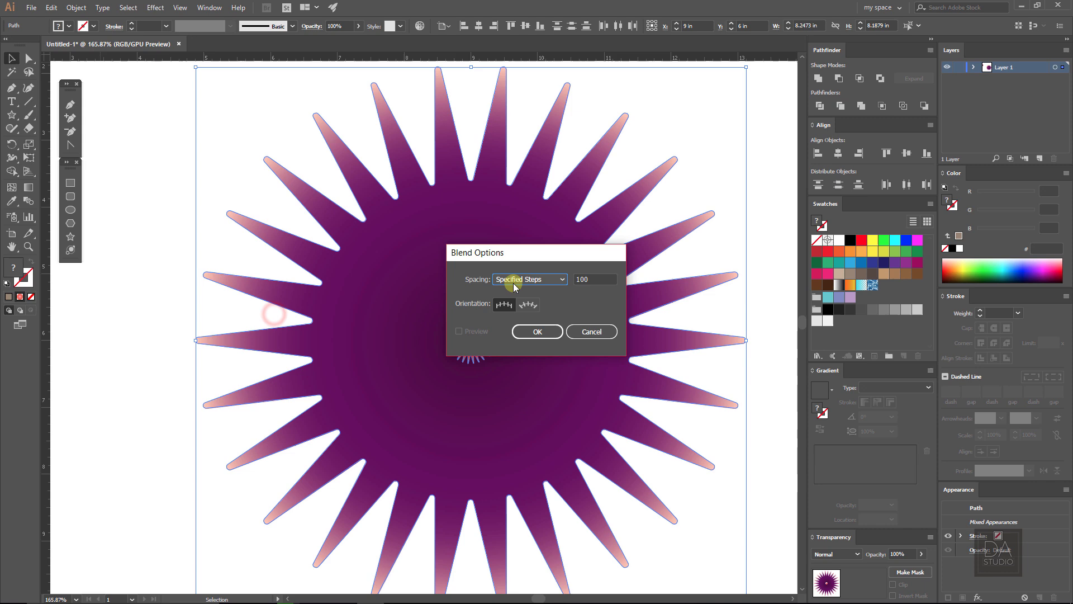
left_click_drag(471, 256, 237, 262)
left_click(300, 285)
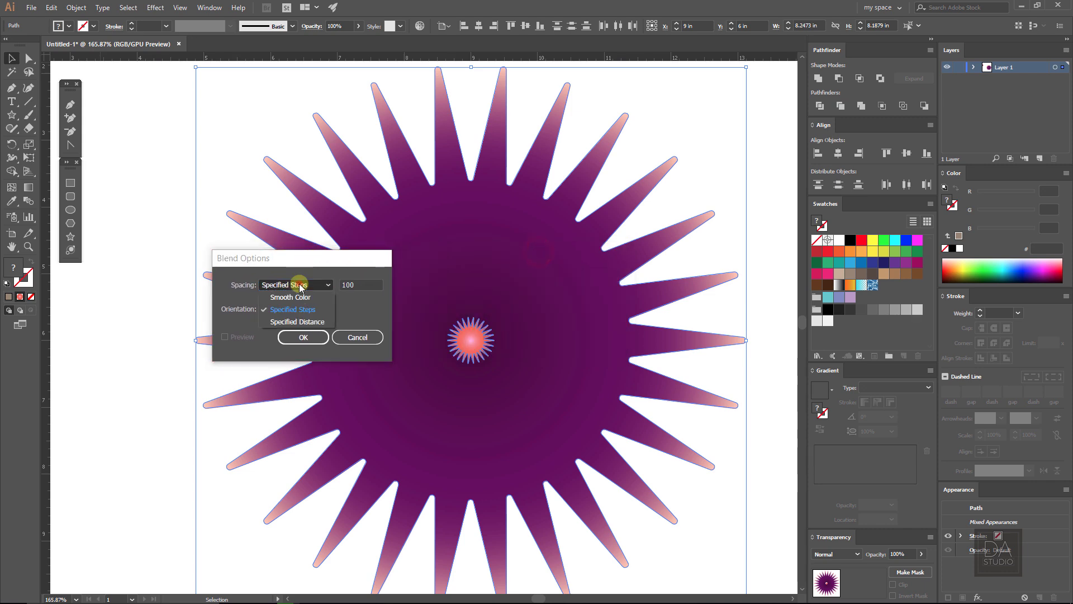
left_click(297, 308)
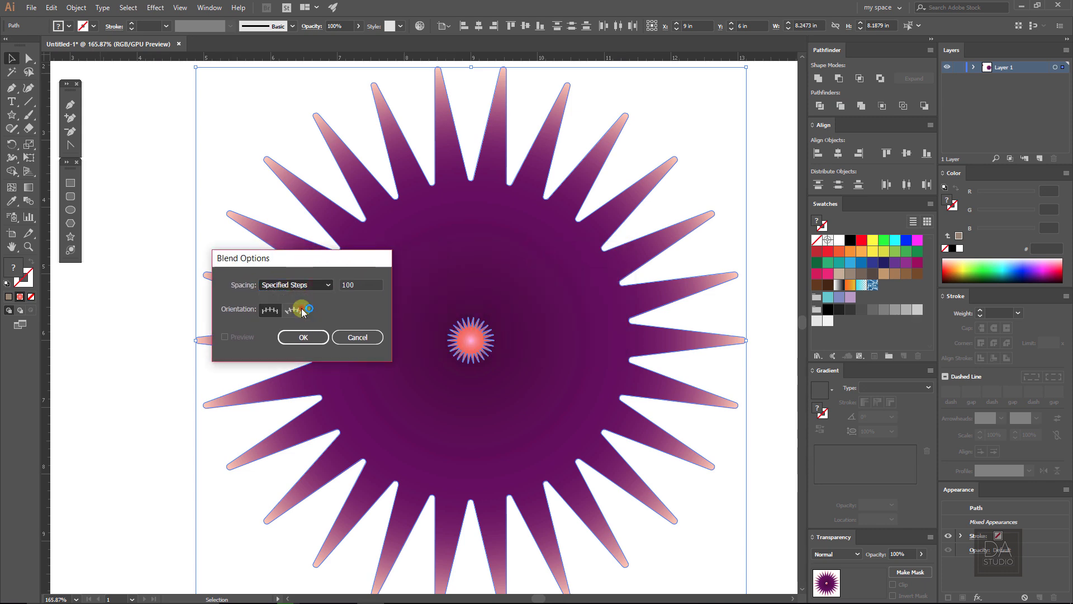
left_click(376, 286)
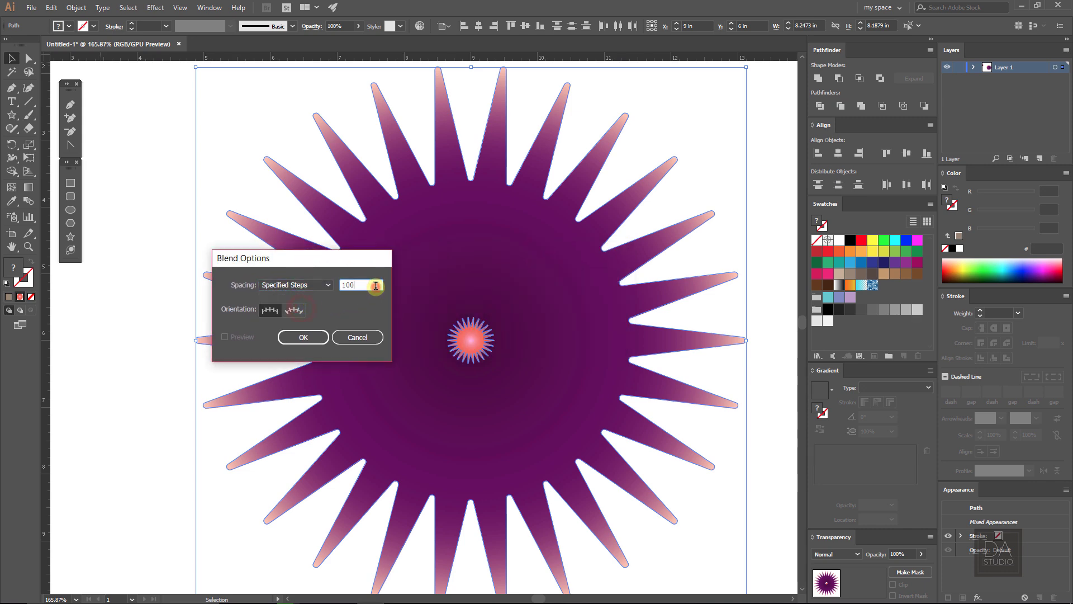
left_click(309, 339)
Step: Make the blend from the large purple star into the small pink star and select it
left_click(76, 7)
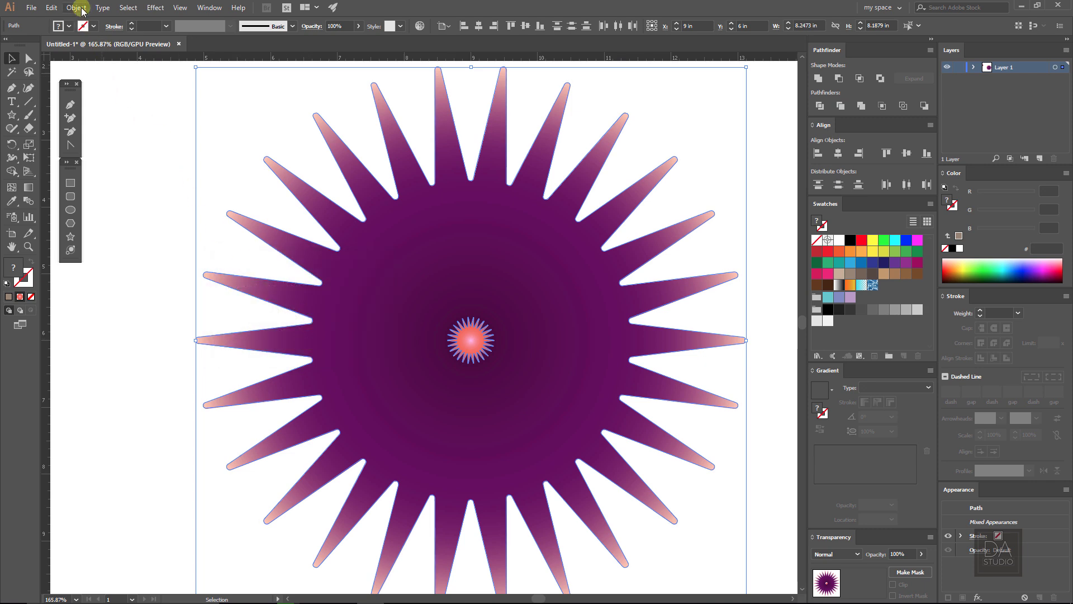
left_click(92, 287)
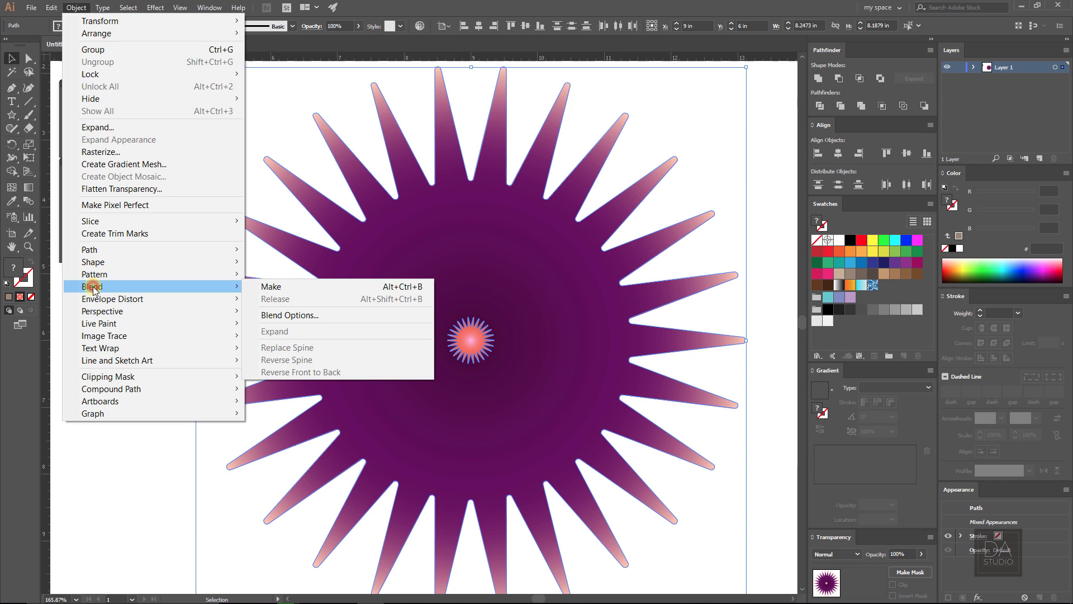
left_click(275, 295)
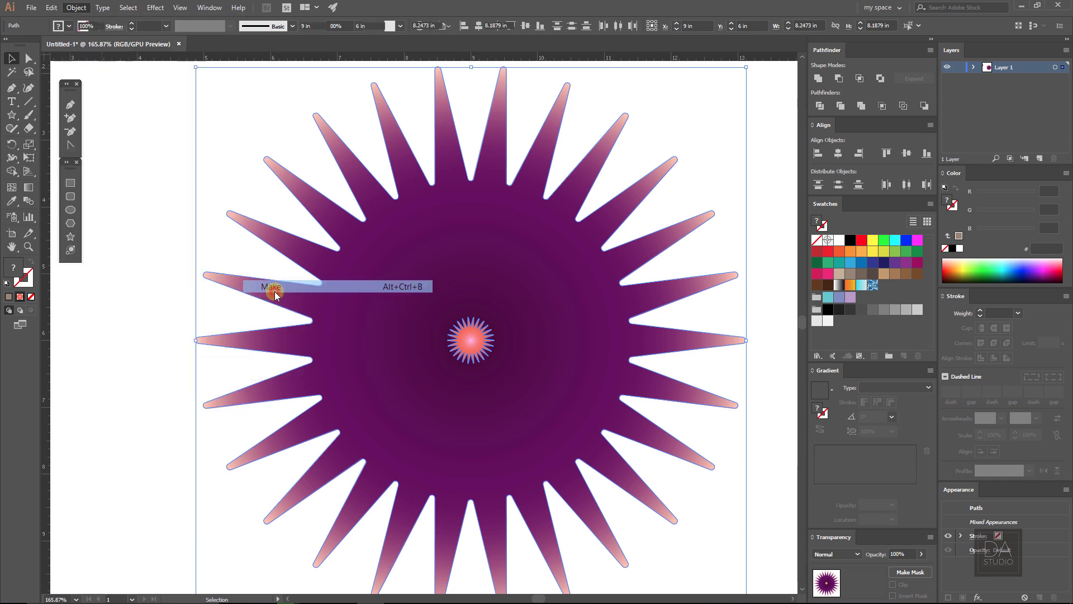
left_click(149, 302)
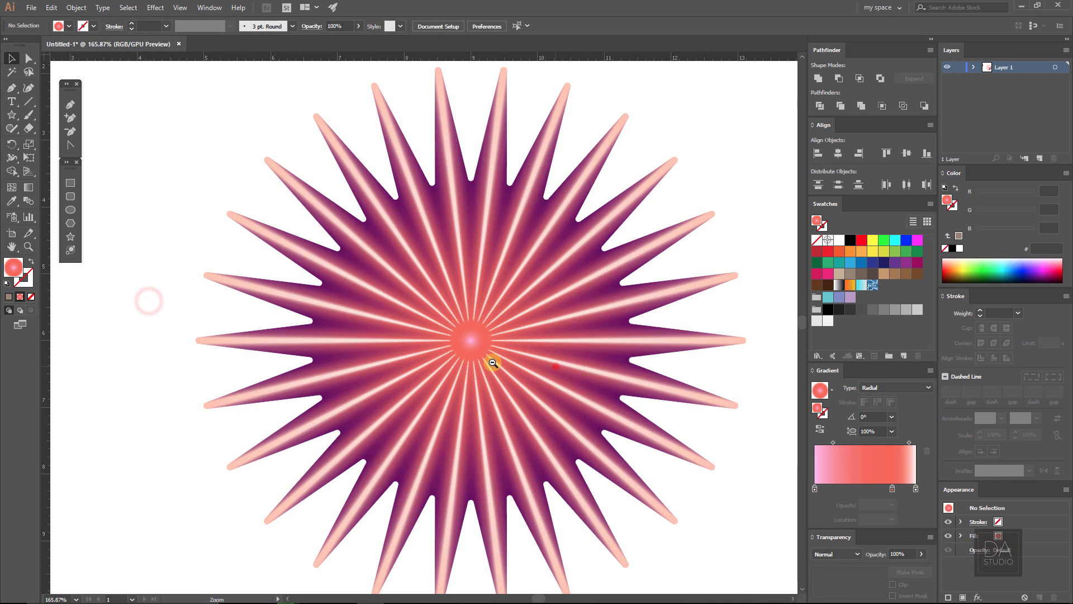
scroll(492, 364, "down", 3)
scroll(470, 364, "up", 1)
left_click_drag(511, 408, 476, 385)
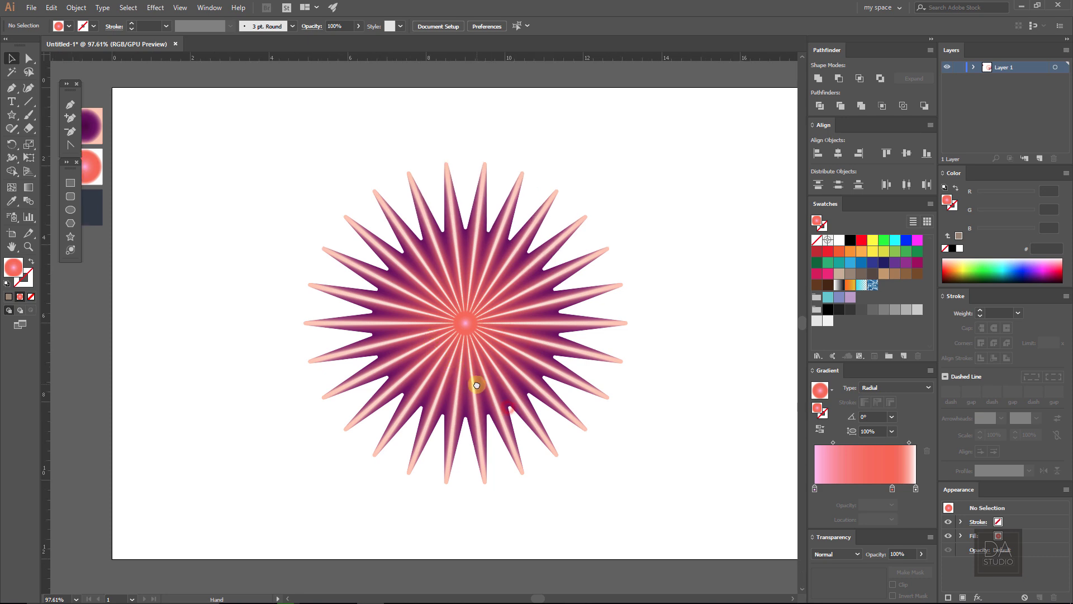
left_click(491, 349)
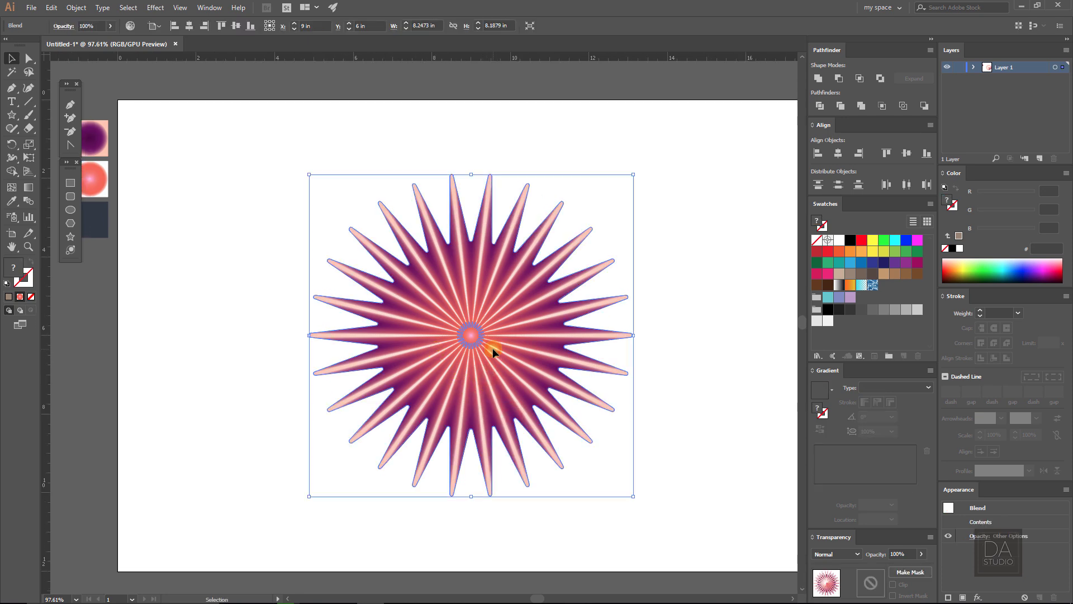
Step: Apply a -23% Pucker & Bloat effect to the flower blend
left_click(155, 9)
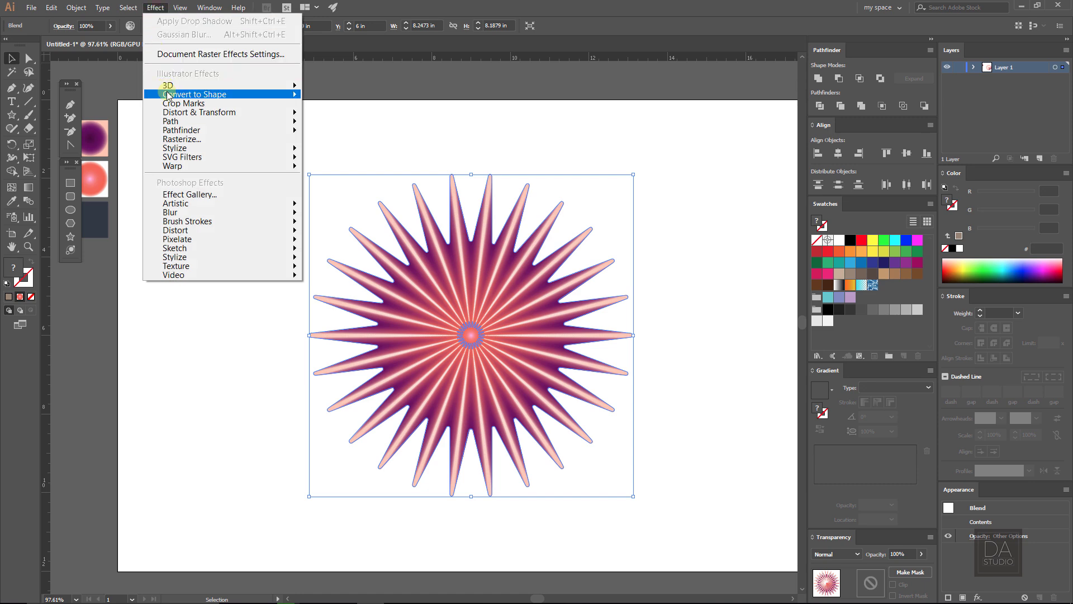
mouse_move(168, 95)
mouse_move(169, 114)
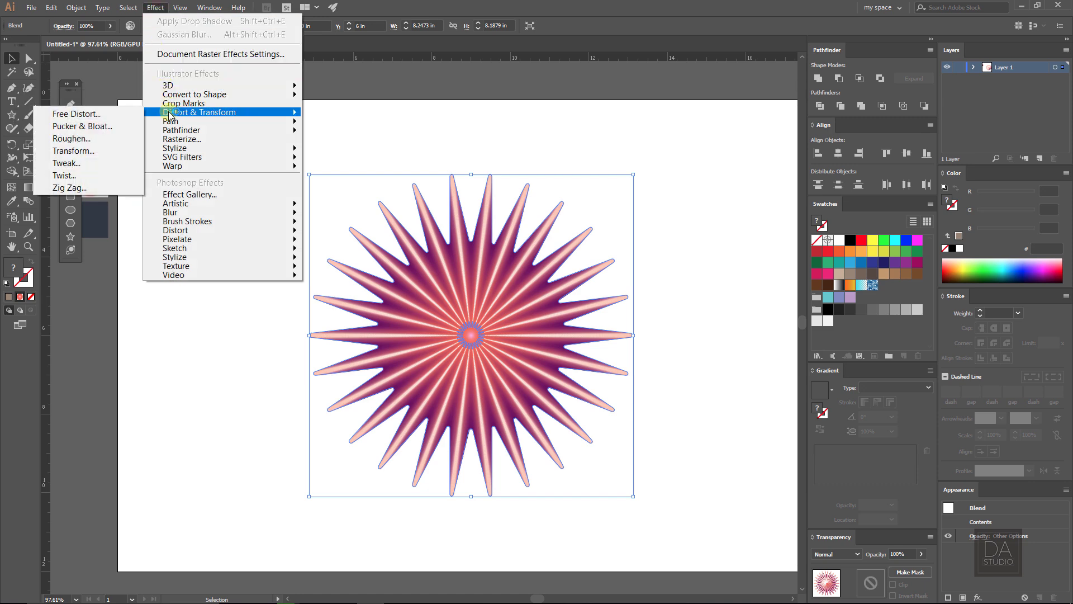
left_click(118, 127)
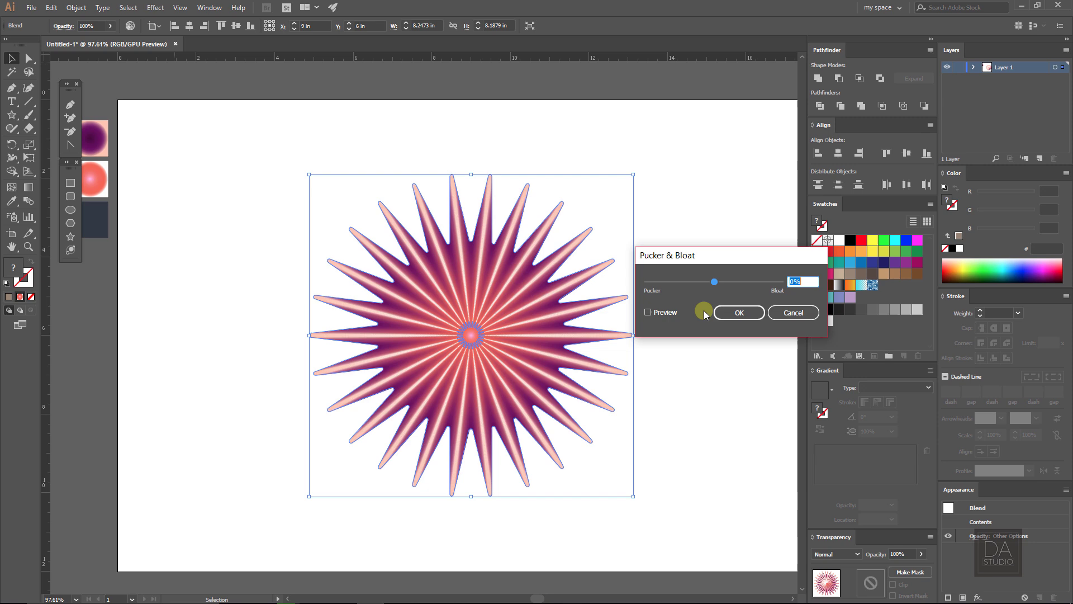
left_click(674, 318)
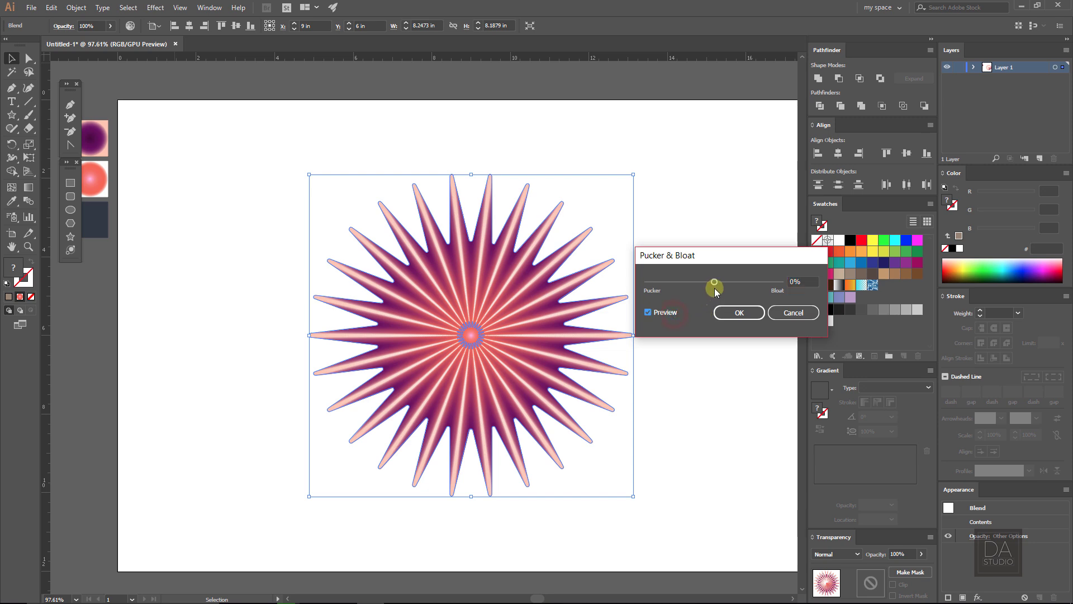
left_click_drag(712, 282, 715, 287)
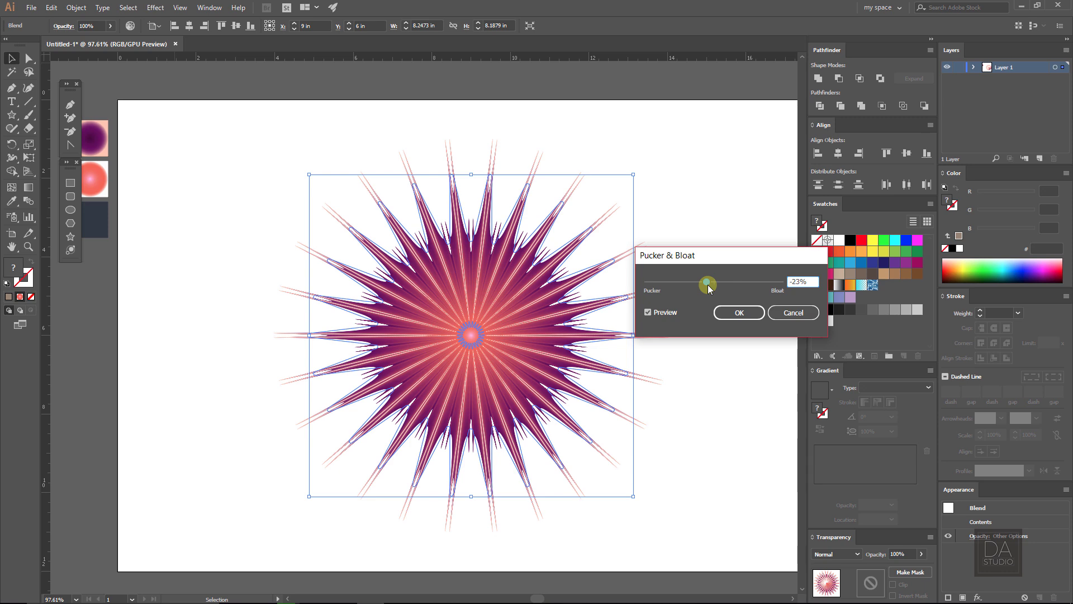
left_click(720, 309)
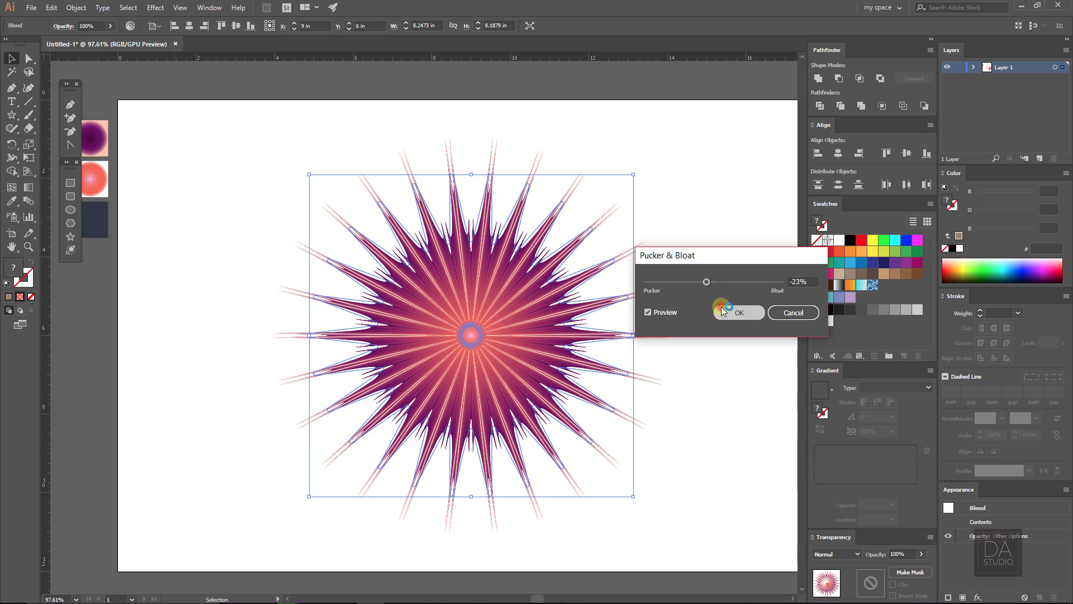
left_click(721, 306)
left_click(582, 323)
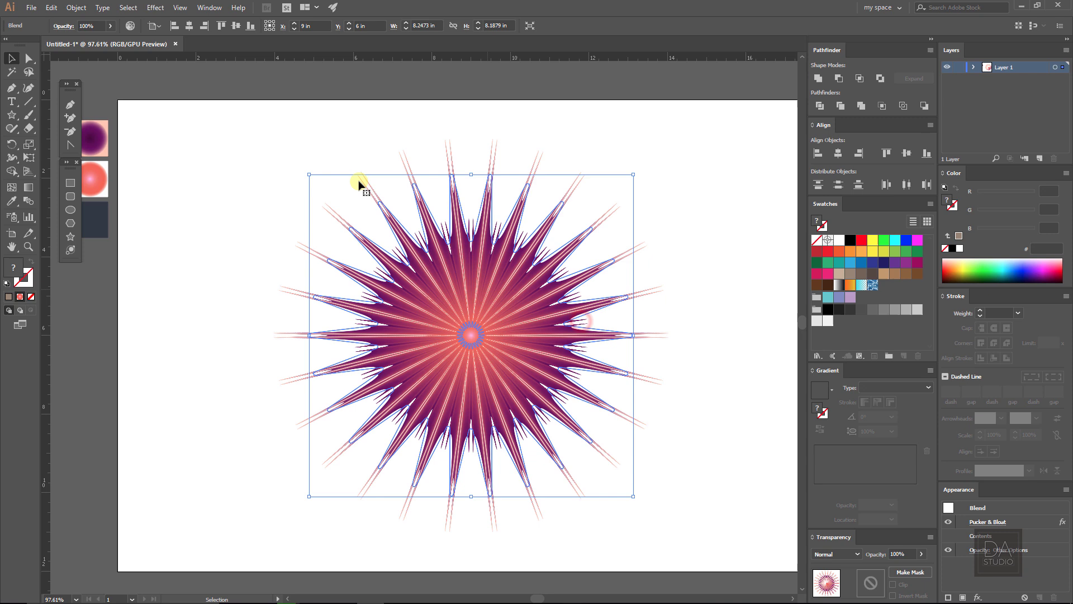
Step: Apply Roughen to the flower: size 37%, detail 0, smooth points
left_click_drag(482, 251, 368, 256)
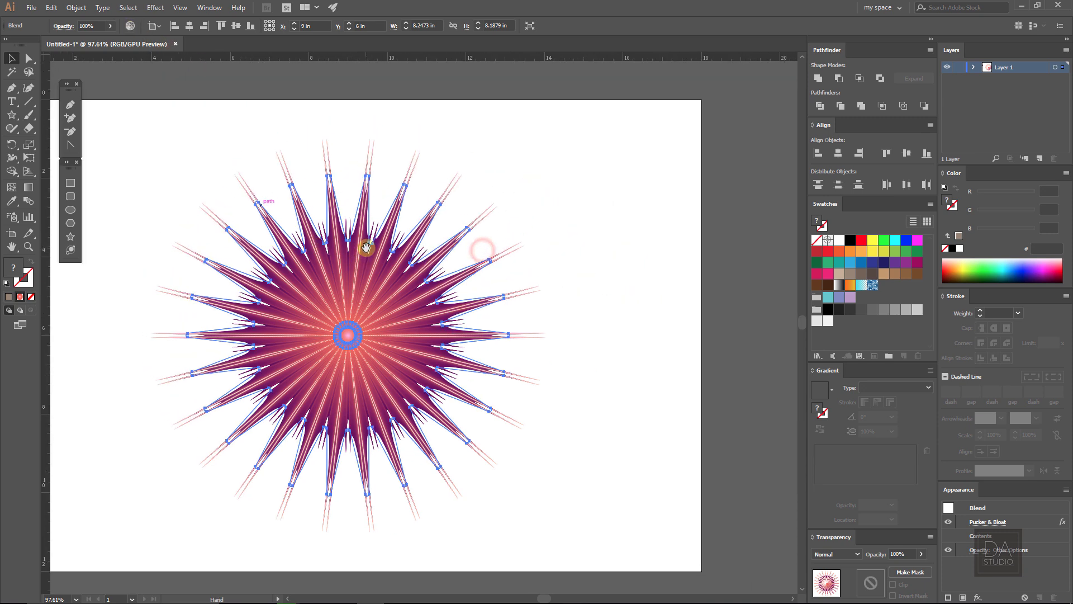
left_click(154, 8)
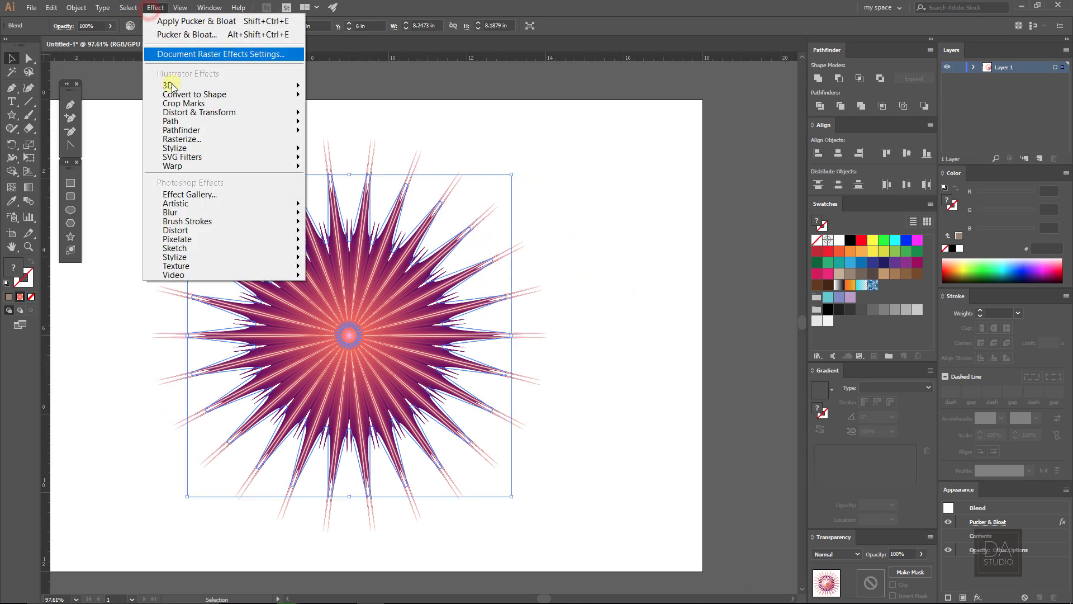
mouse_move(195, 112)
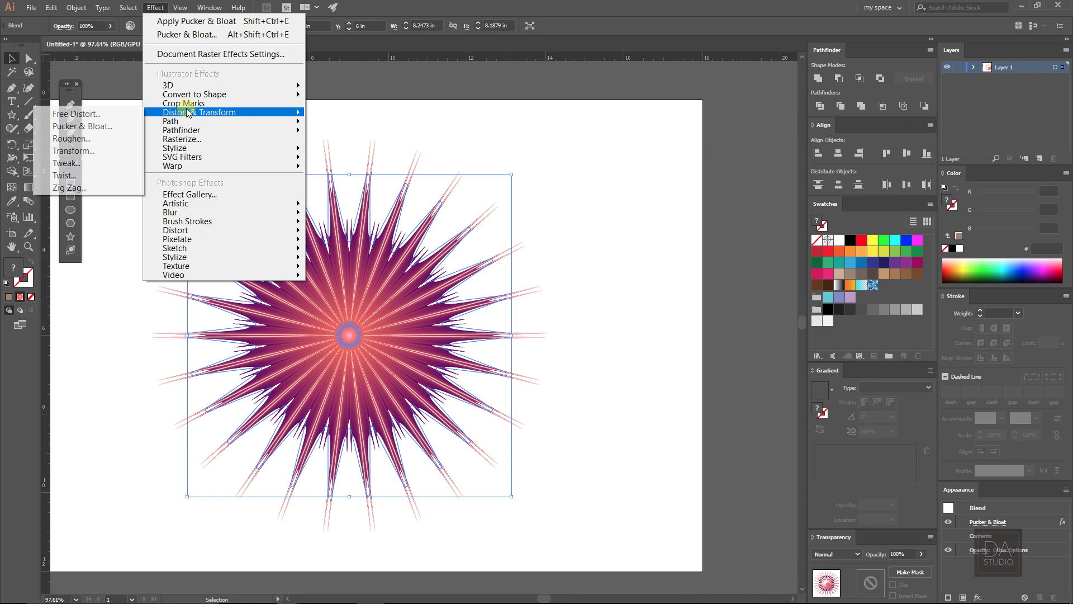
left_click(111, 138)
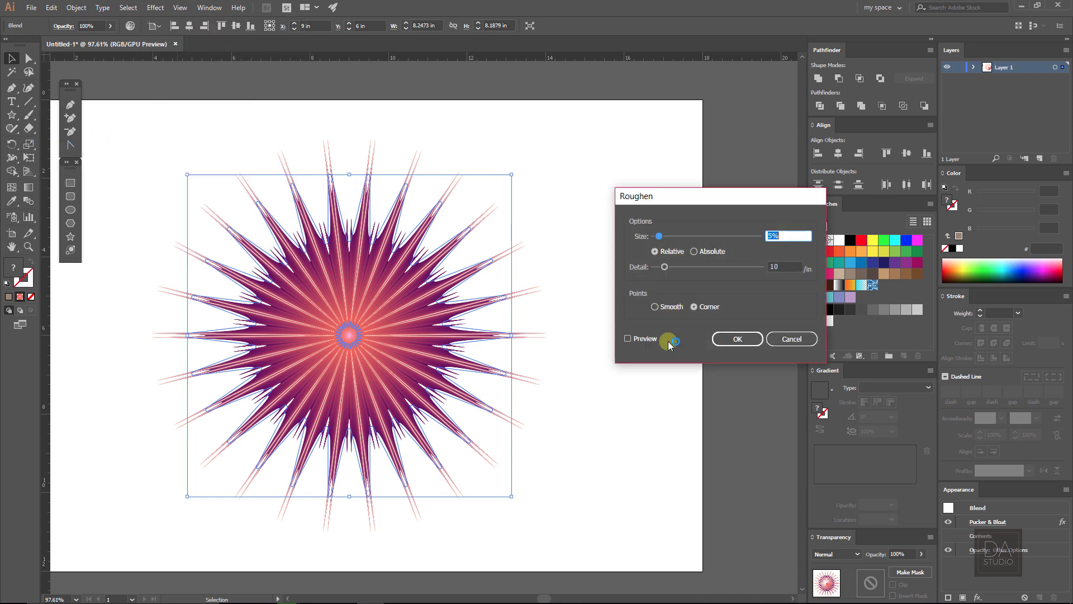
left_click_drag(665, 269, 644, 267)
left_click(659, 306)
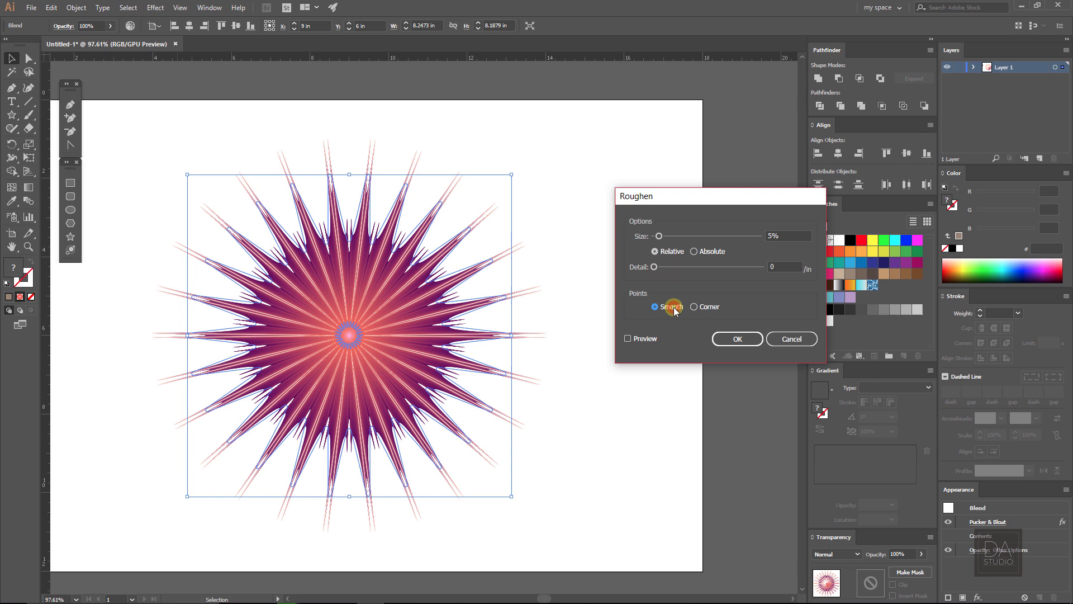
left_click(645, 340)
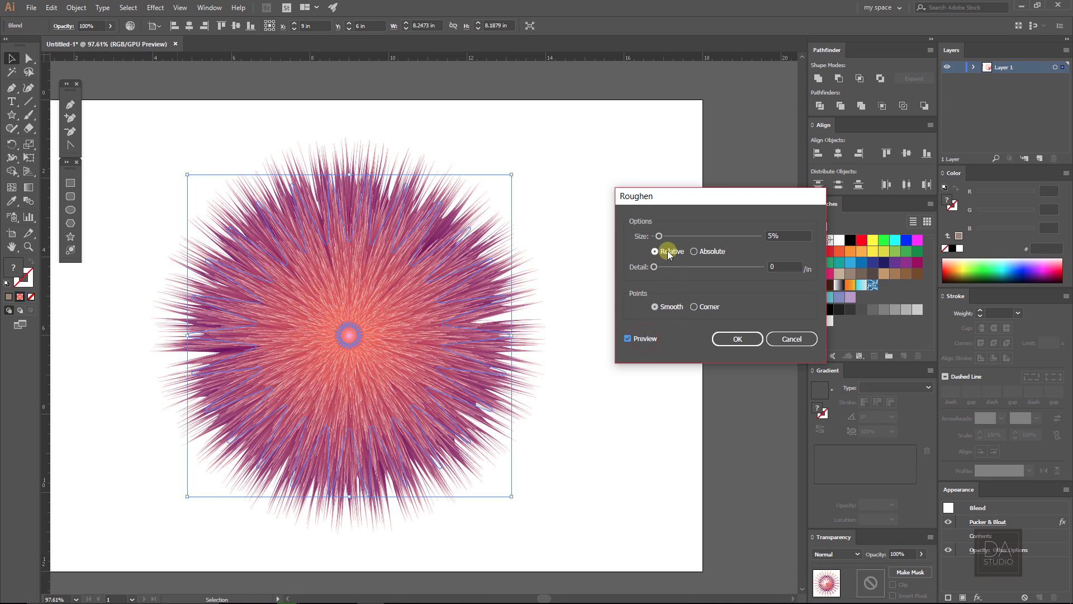
left_click_drag(662, 240, 696, 239)
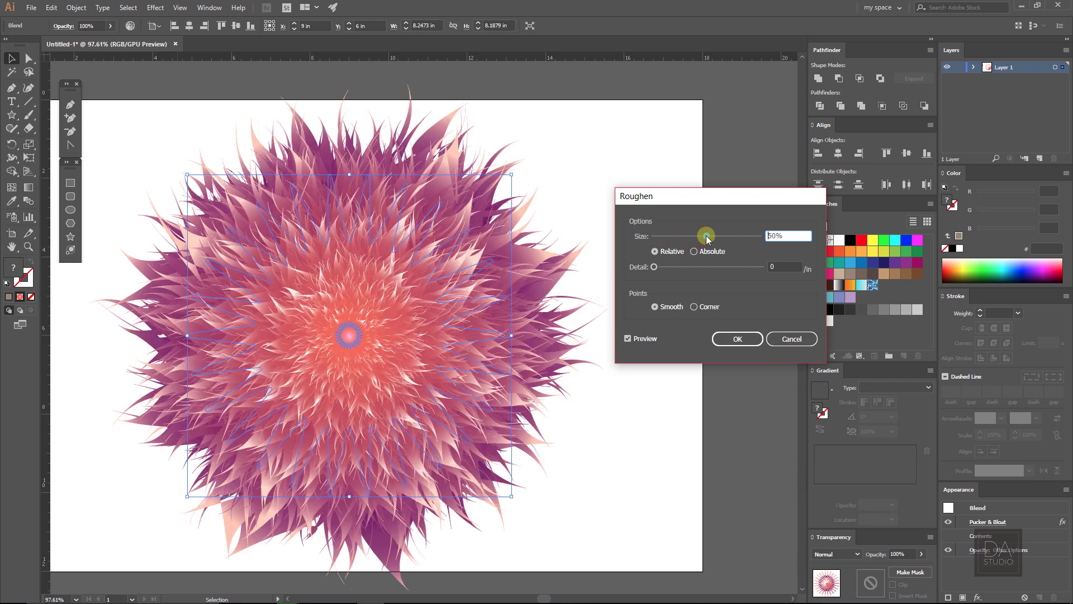
left_click_drag(707, 239, 702, 240)
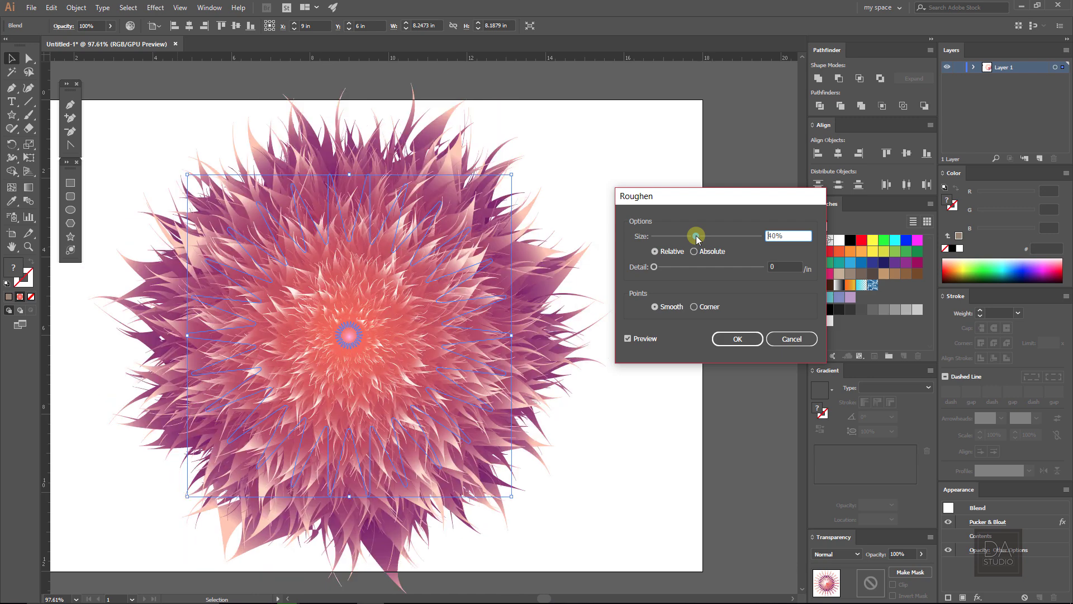
left_click_drag(696, 236, 693, 239)
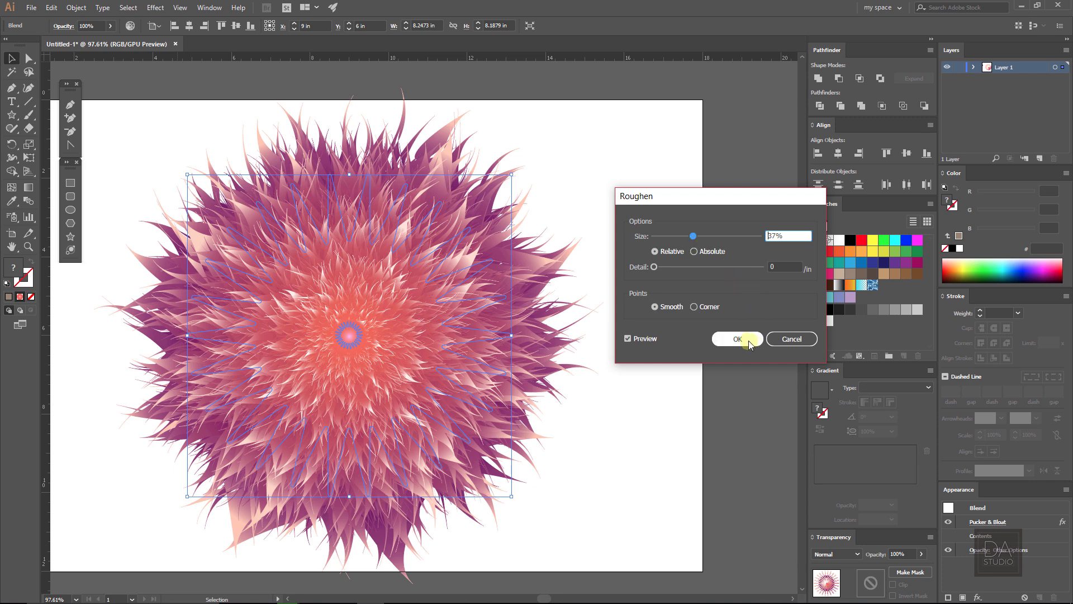
left_click(749, 339)
left_click(678, 338)
left_click_drag(479, 446, 556, 443)
scroll(554, 441, "down", 3)
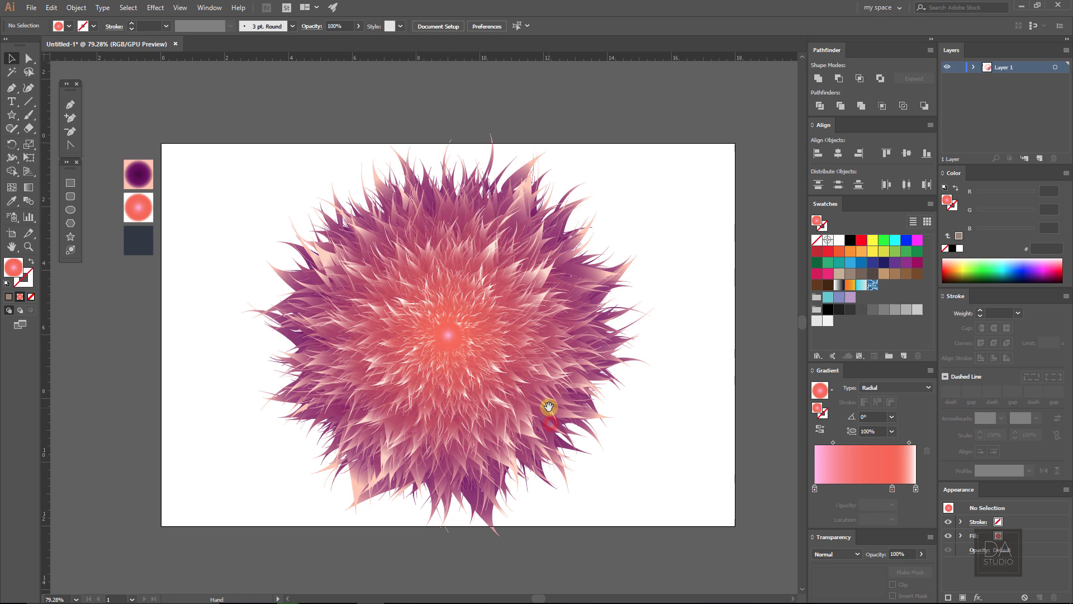
Step: Add a pale pink Screen inner glow at 45% opacity, 0.06 in blur from the edge
left_click(511, 365)
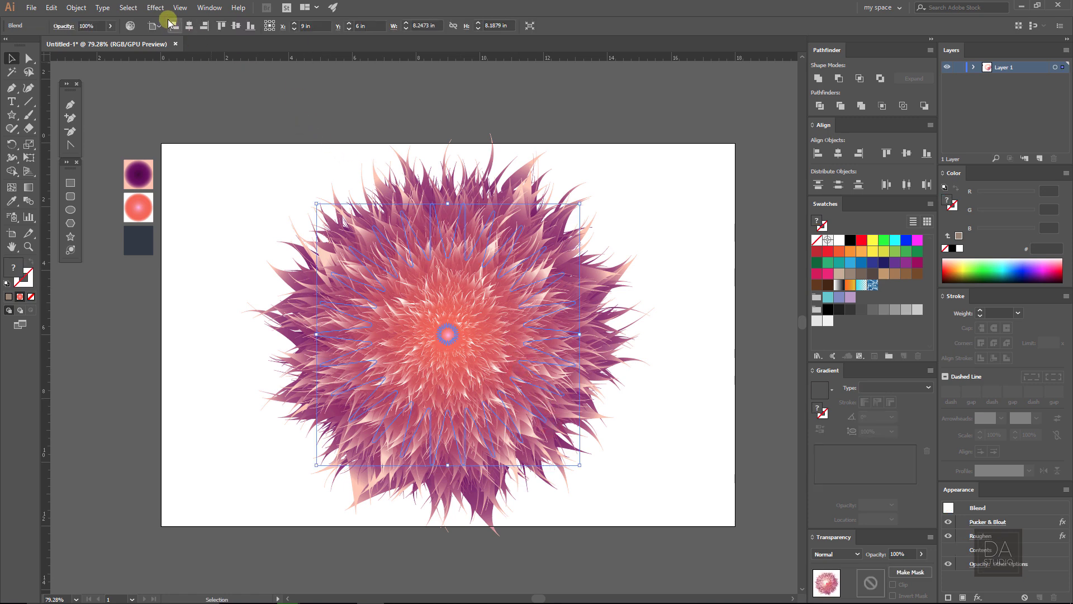
left_click(155, 7)
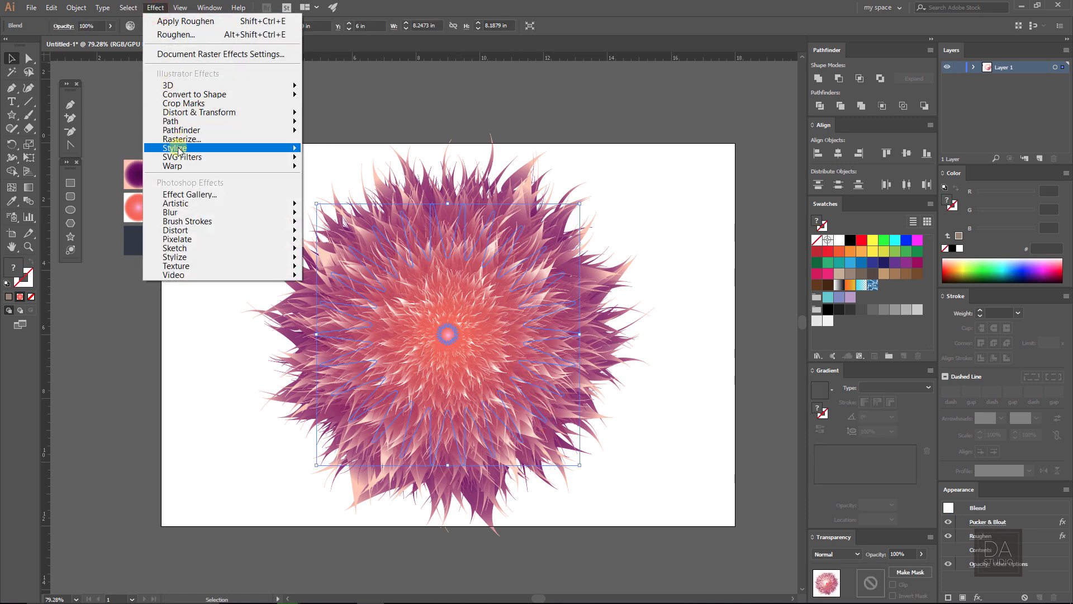
mouse_move(177, 149)
left_click(114, 174)
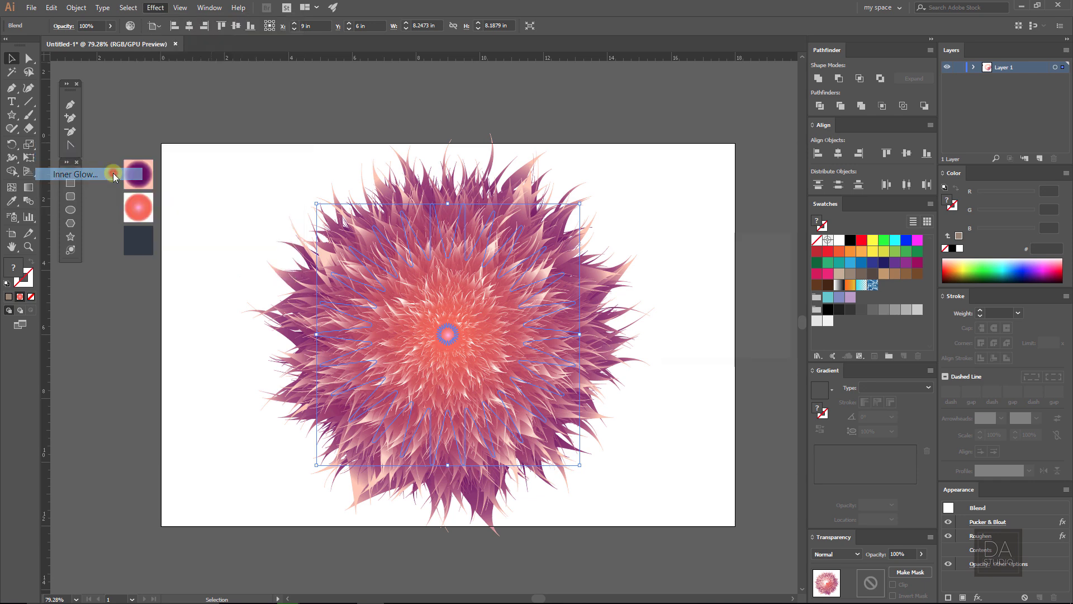
left_click_drag(716, 239, 782, 220)
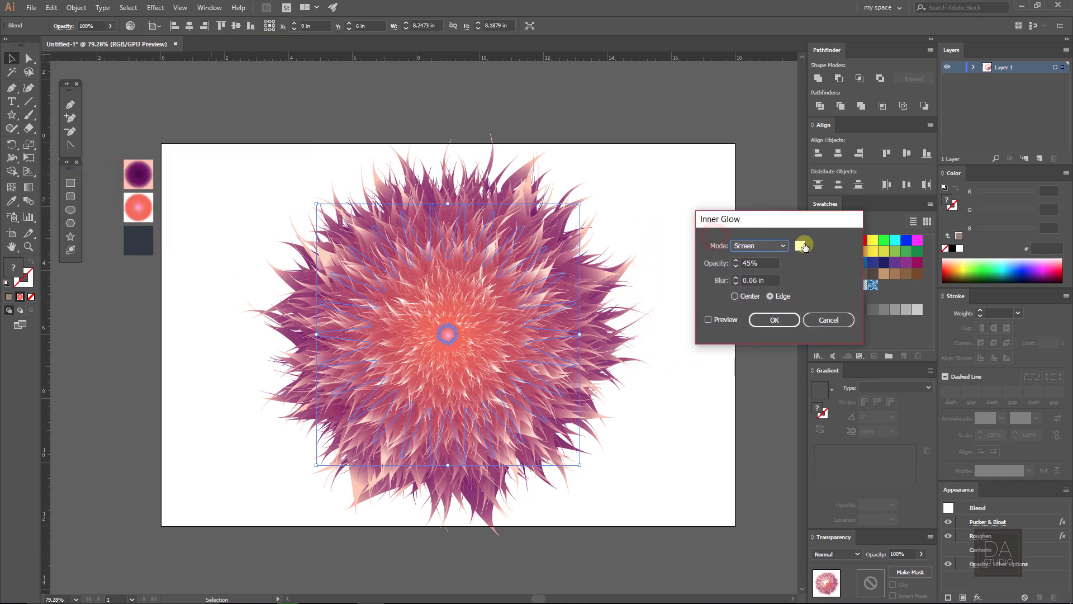
left_click(803, 246)
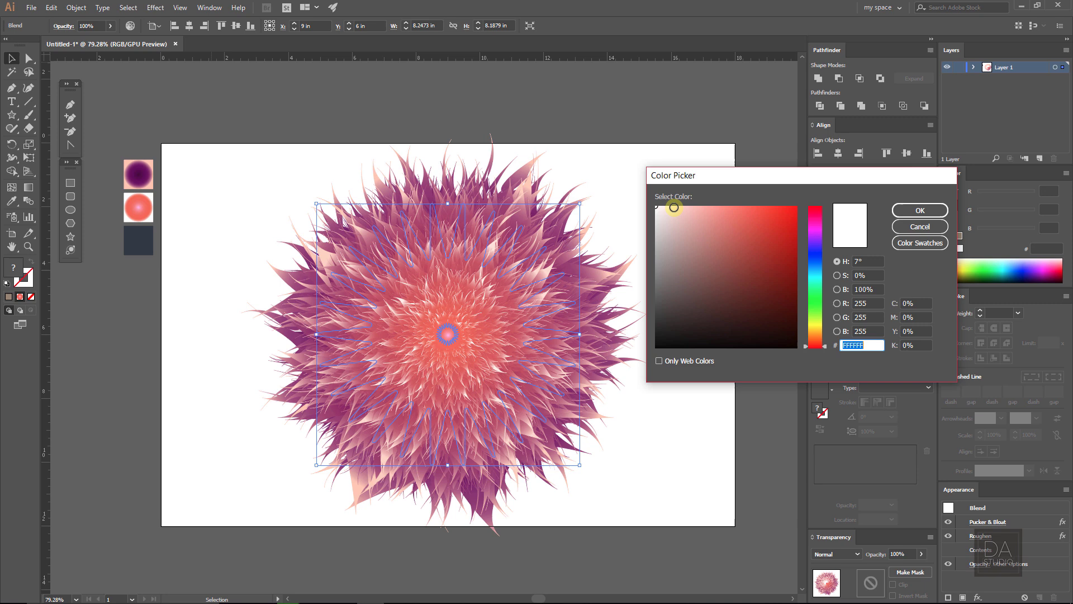
left_click_drag(674, 207, 676, 204)
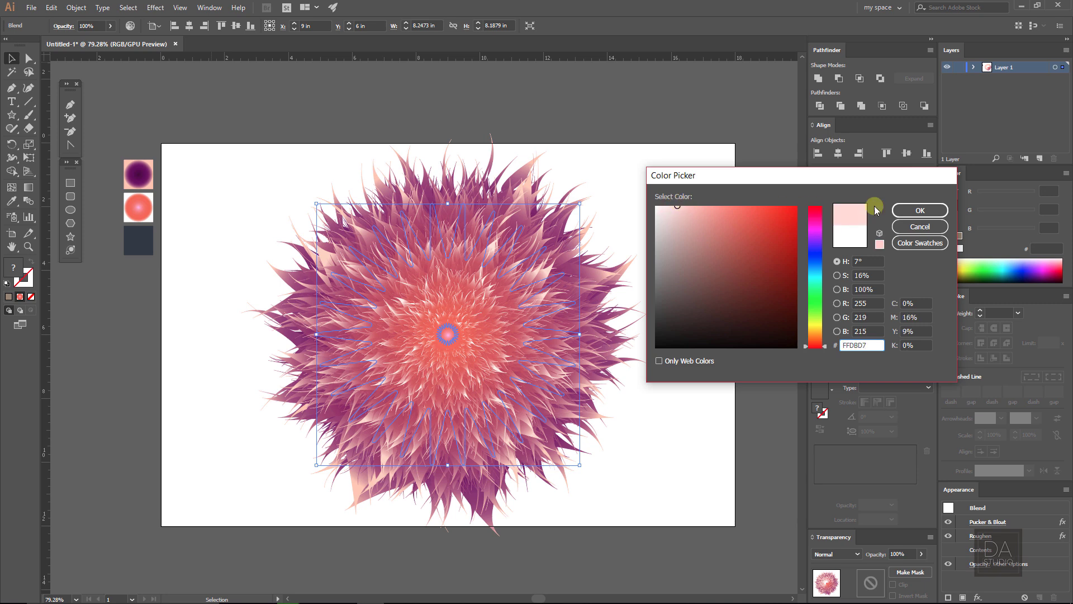
left_click(918, 209)
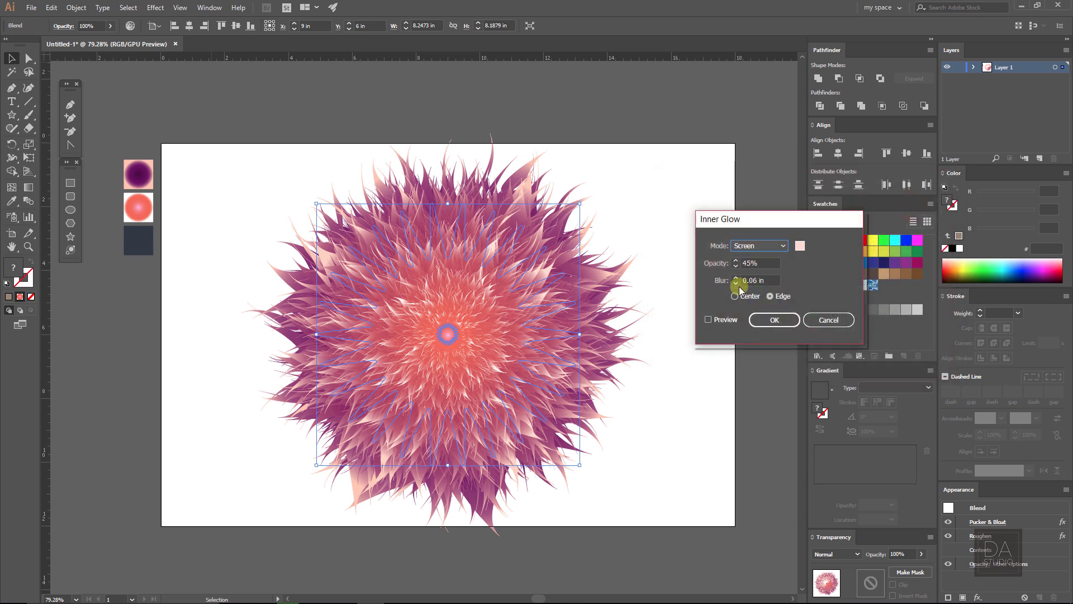
left_click(732, 320)
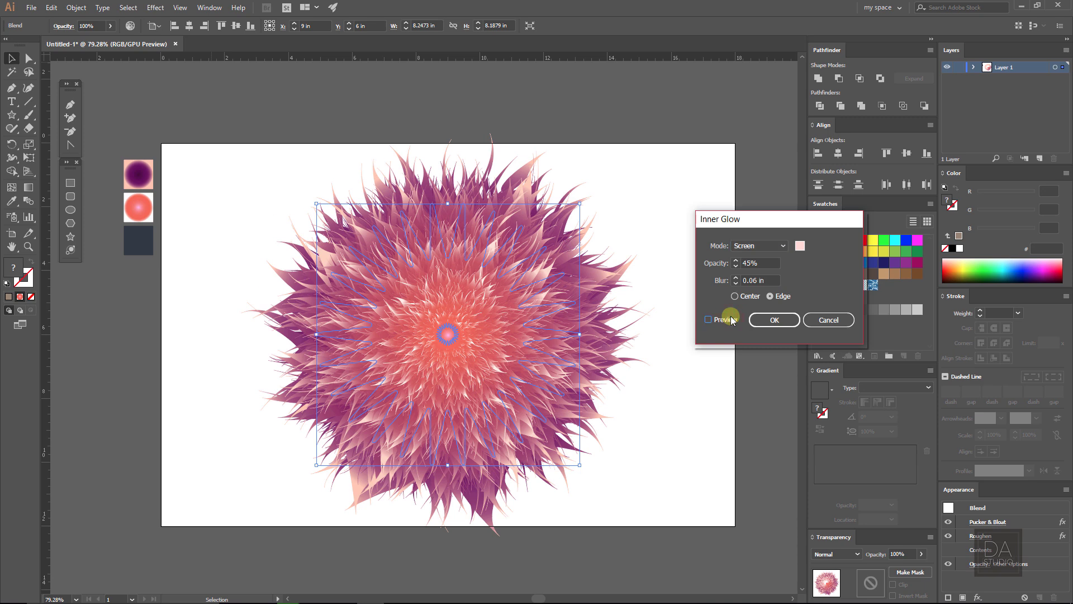
left_click(732, 320)
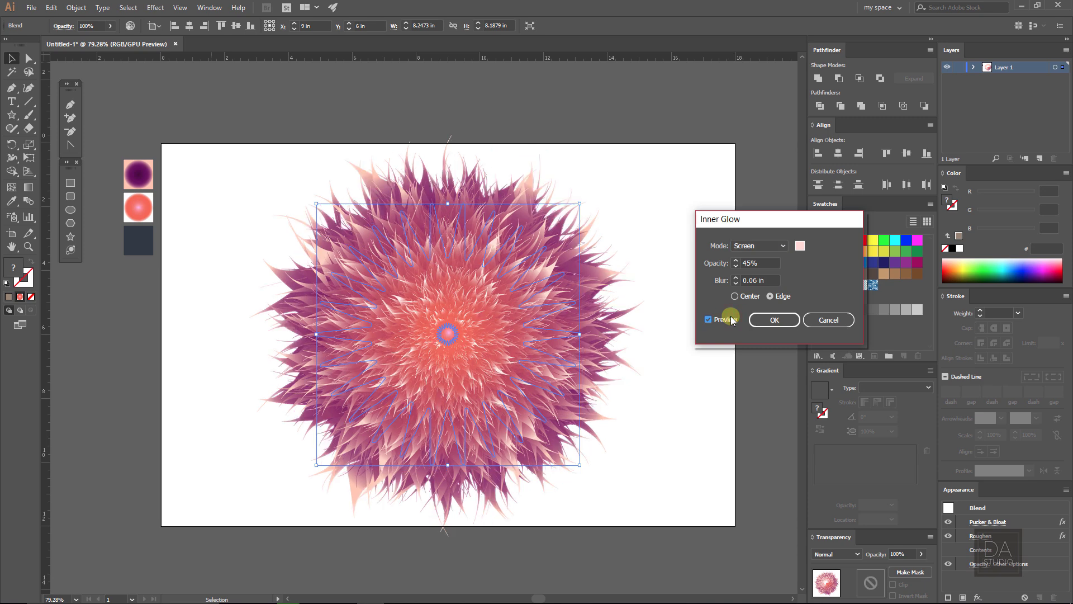
left_click(771, 320)
Step: Draw a dark navy rectangle covering the whole artboard
left_click(698, 319)
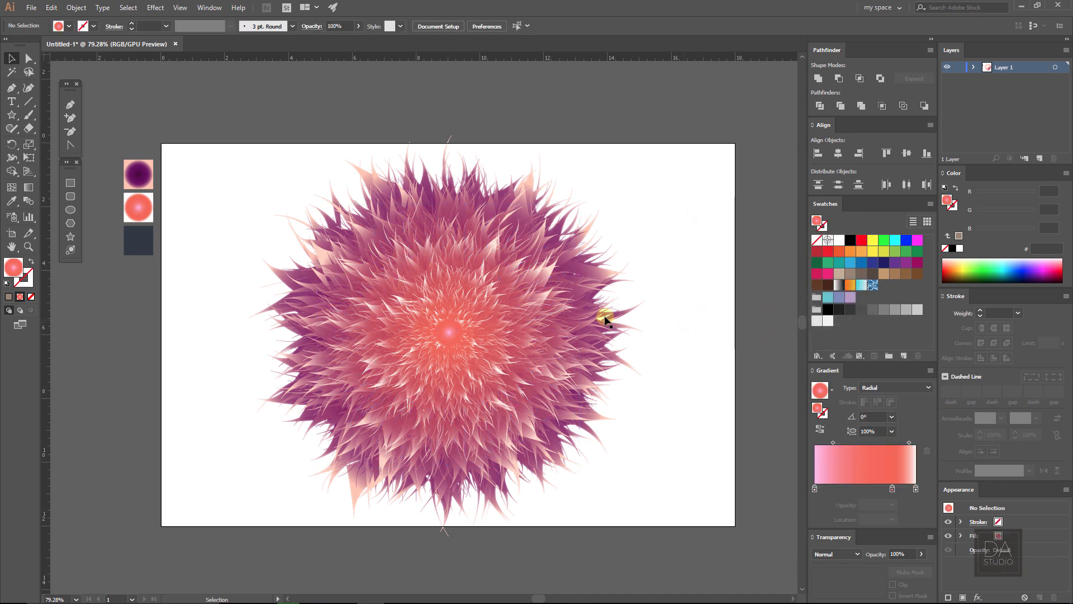
left_click(11, 202)
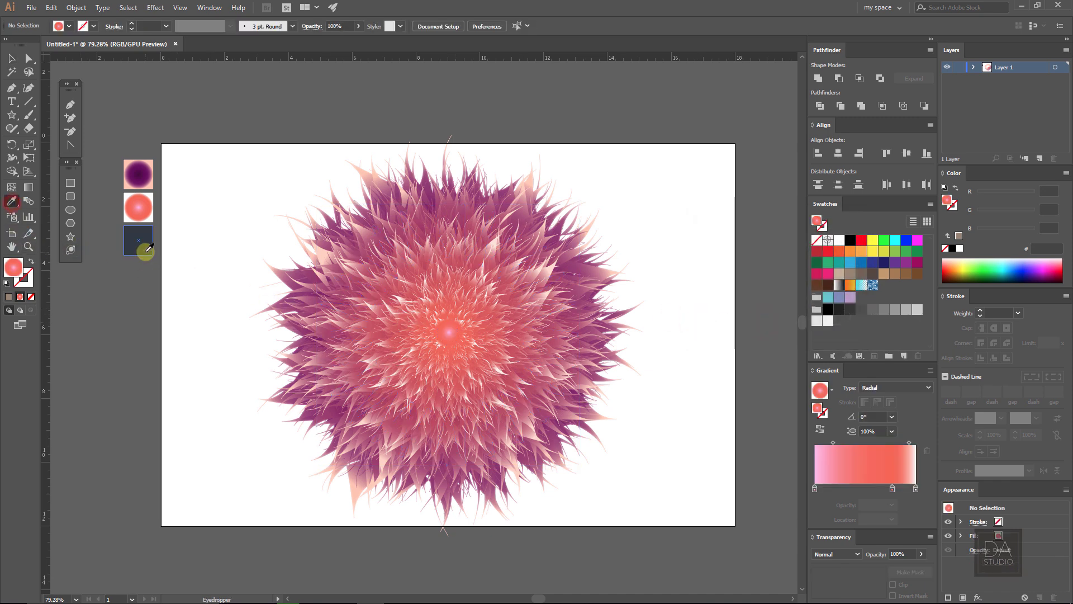
left_click(146, 252)
left_click(70, 183)
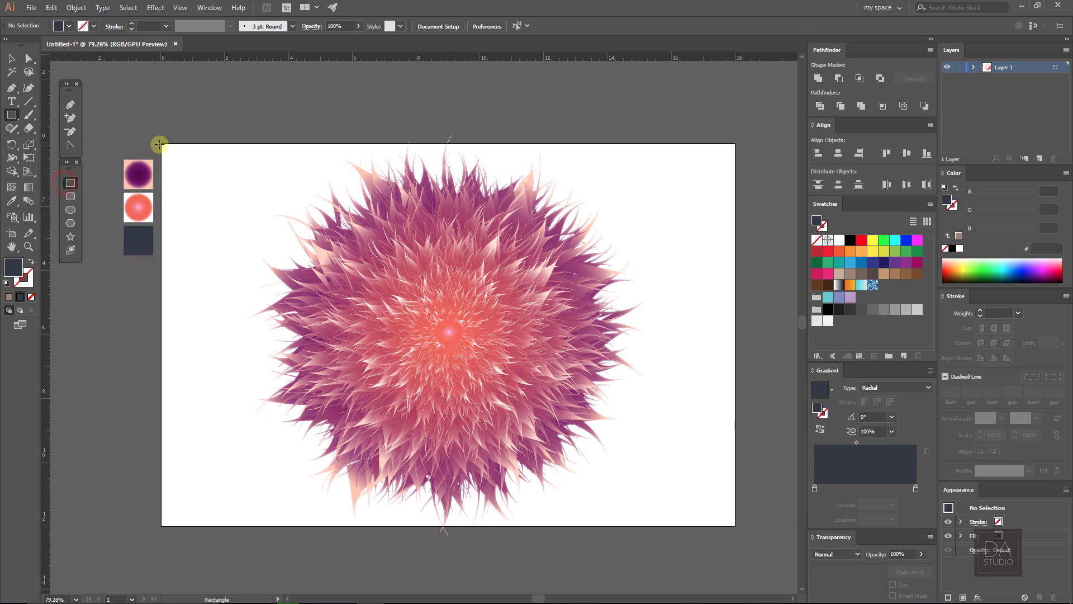
left_click(160, 144)
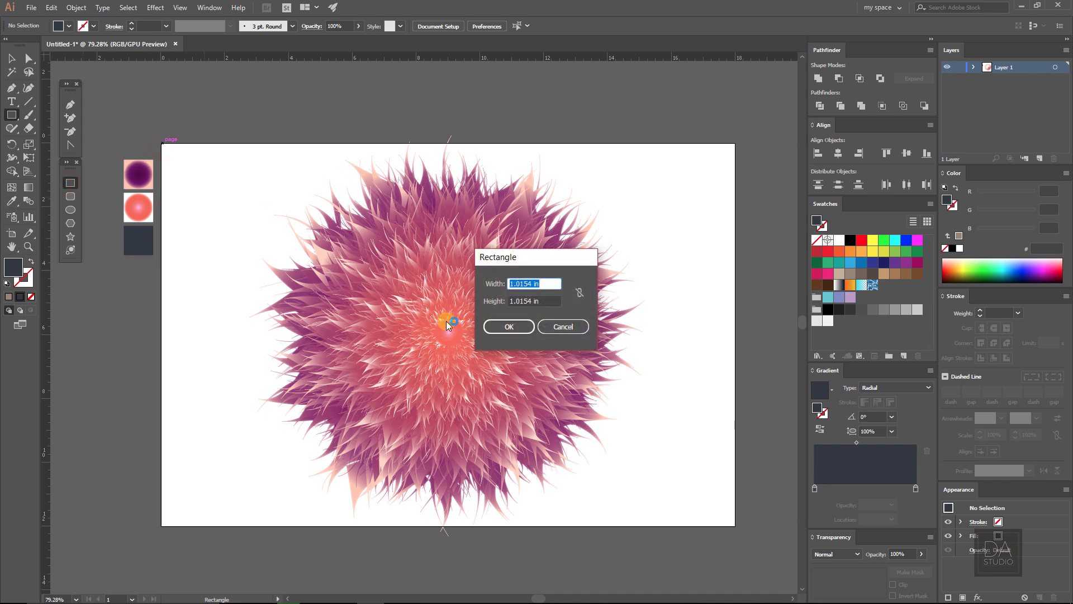
key("Escape")
left_click_drag(161, 144, 735, 525)
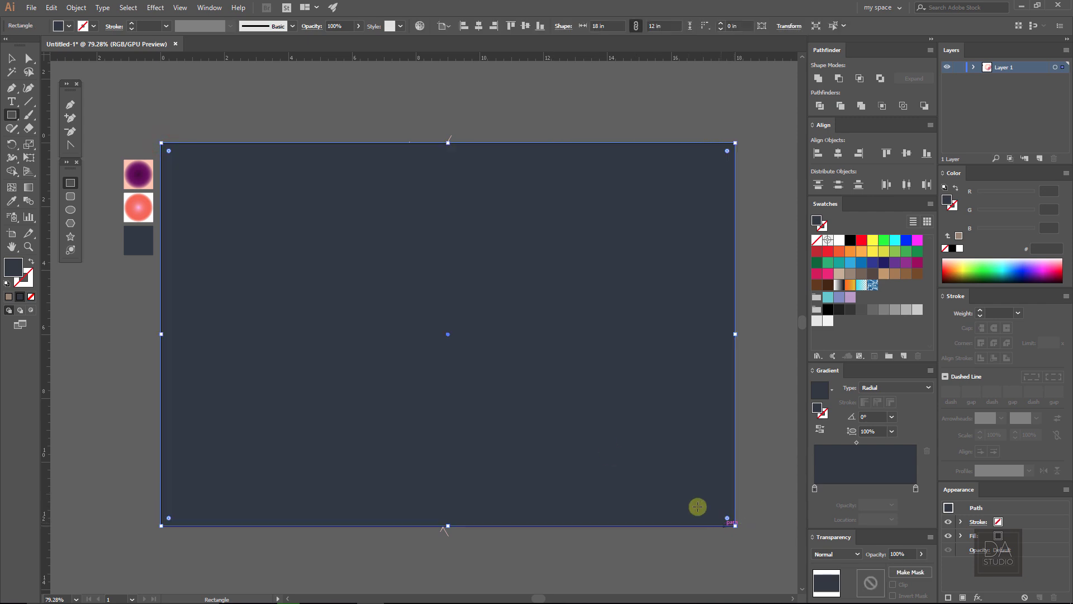
Step: Send the navy rectangle behind the flower and resize the flower to about 8 in wide
left_click(7, 58)
right_click(233, 154)
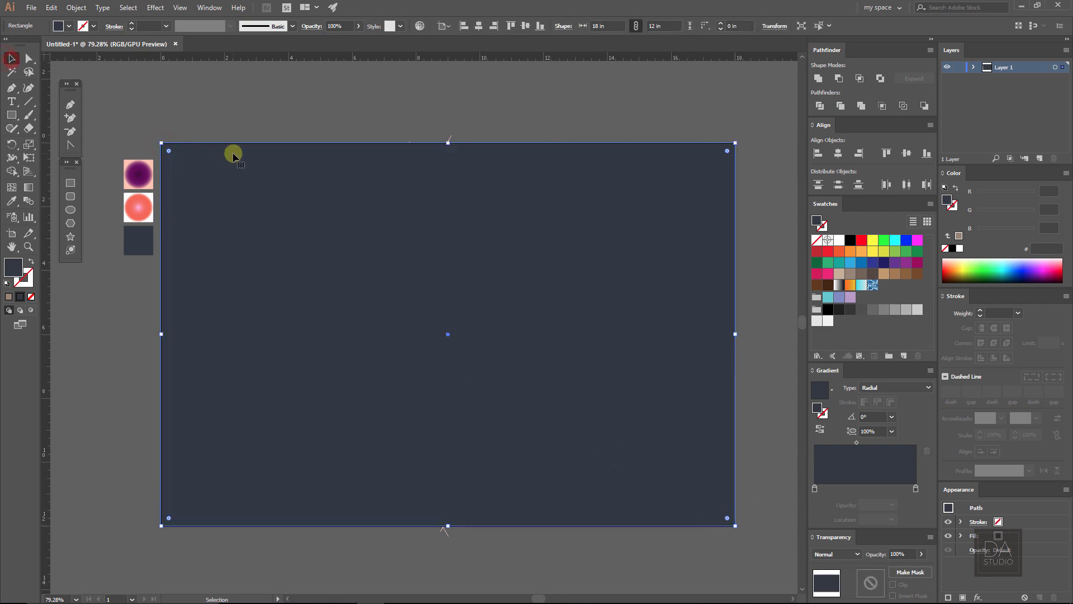
mouse_move(286, 334)
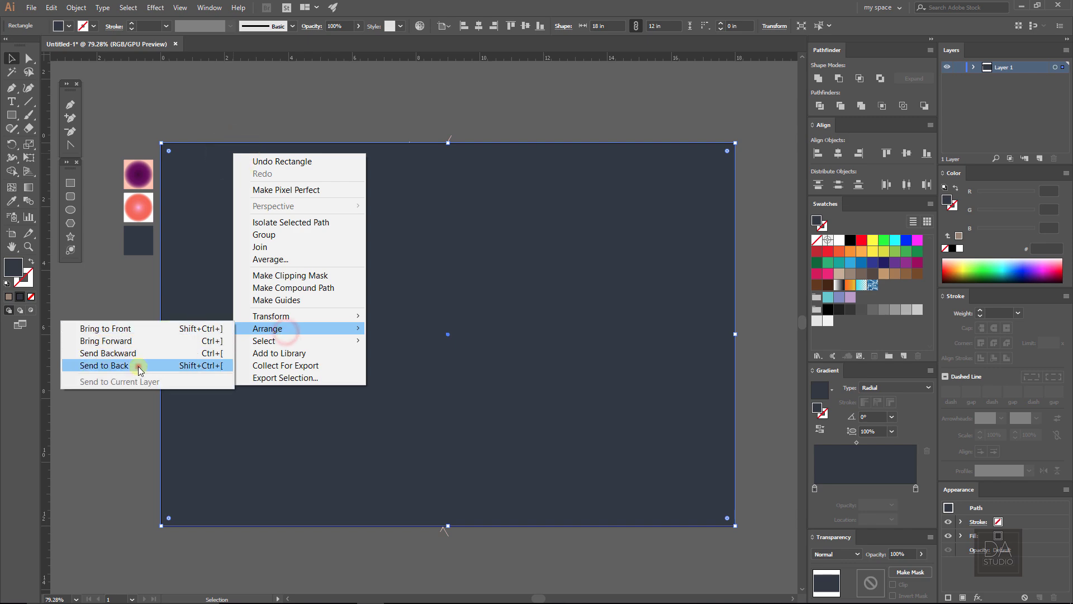
left_click(138, 367)
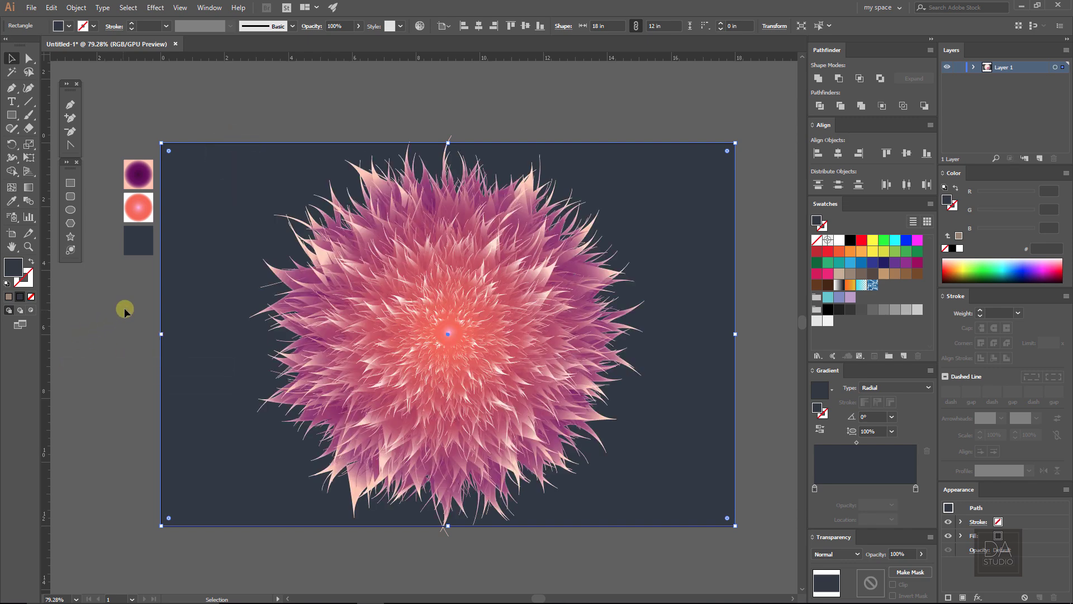
left_click(128, 306)
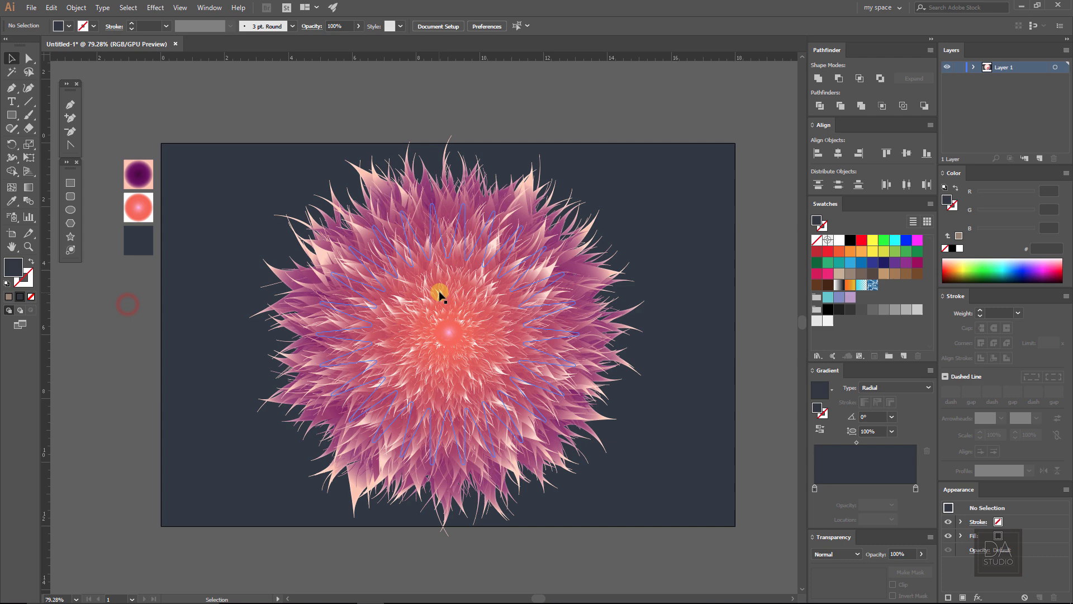
left_click(440, 294)
left_click_drag(582, 206, 571, 212)
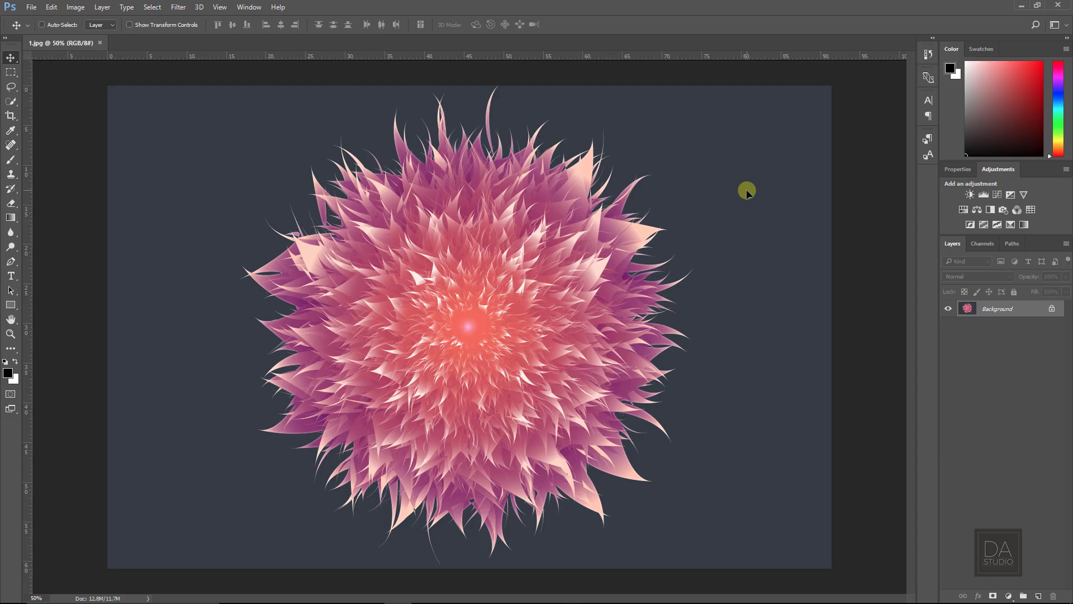
Step: Duplicate the Background layer of 1.jpg into a new Layer 1 above it
left_click(1009, 315)
key("ctrl+j")
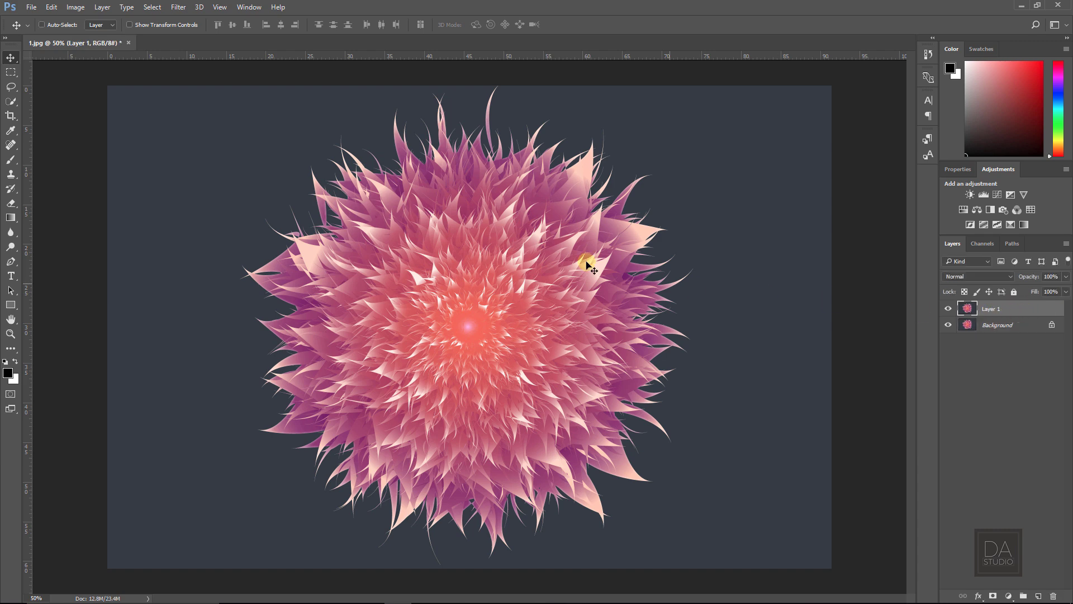
left_click(180, 13)
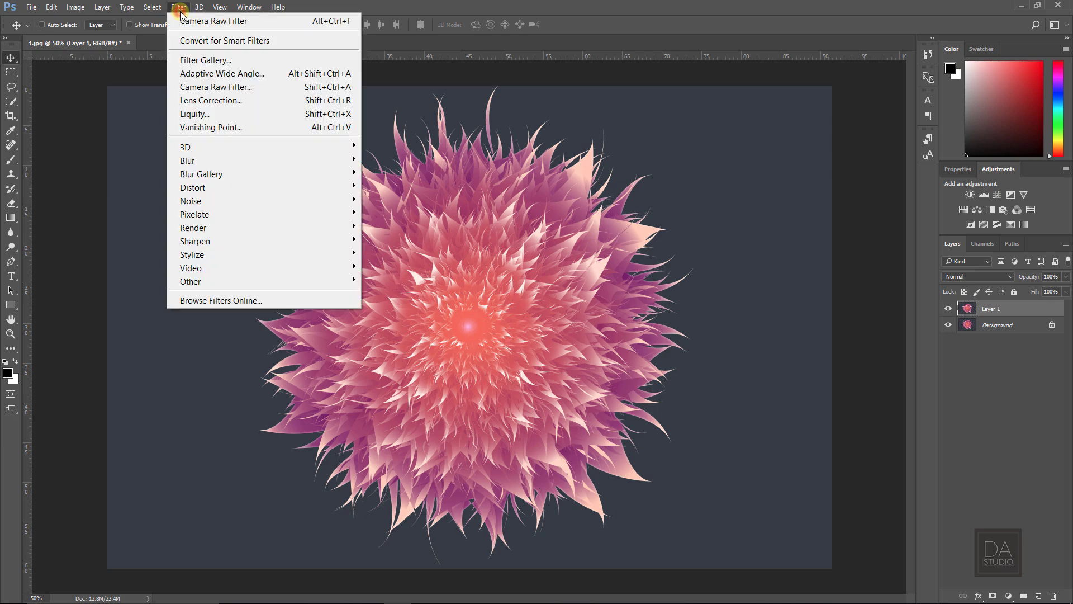
Step: In Camera Raw, set Blacks -17, Clarity +40, Vibrance +8, Highlights -13, Shadows -28, Whites +25
left_click(205, 88)
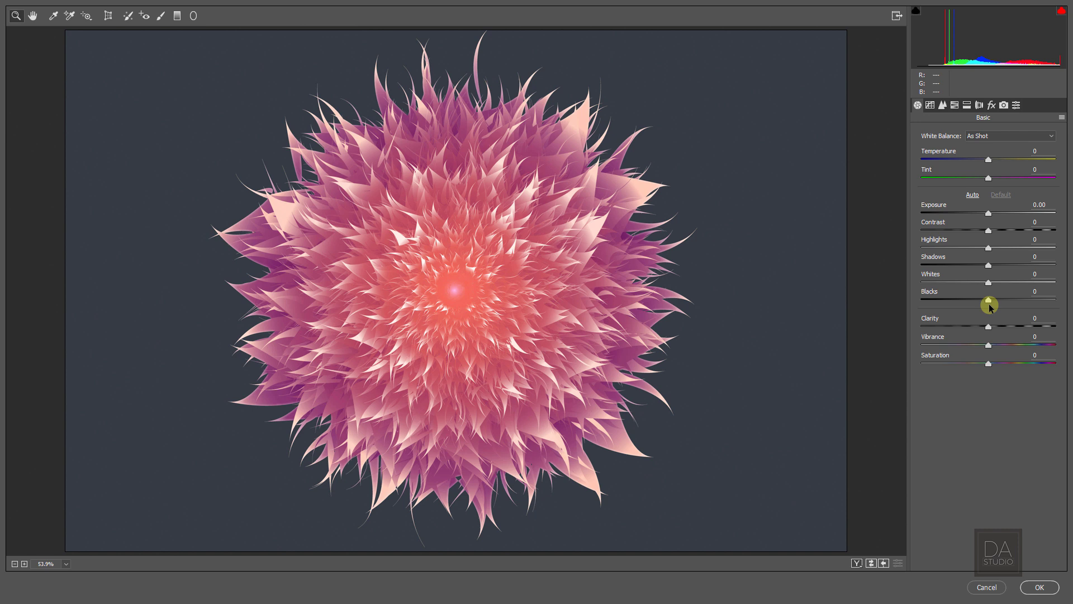
left_click_drag(989, 301, 979, 305)
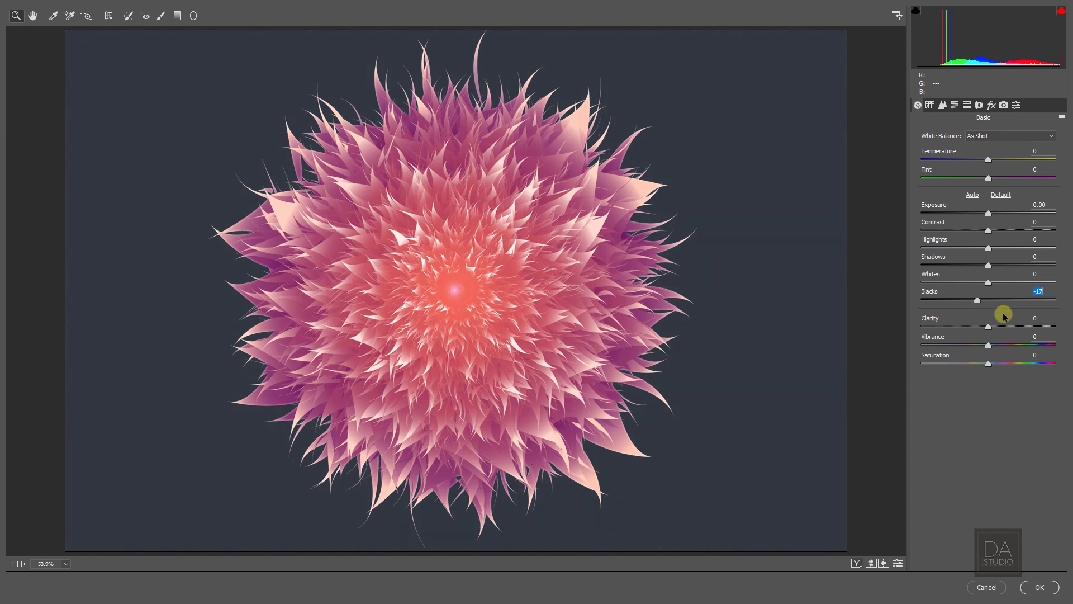
left_click_drag(989, 328, 1017, 331)
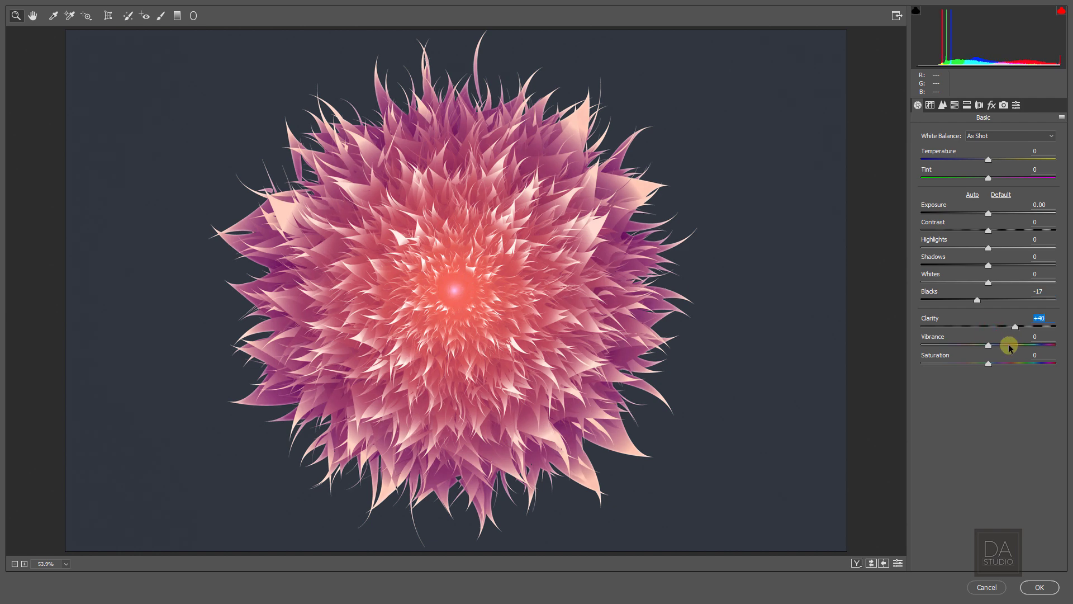
left_click_drag(989, 345, 994, 347)
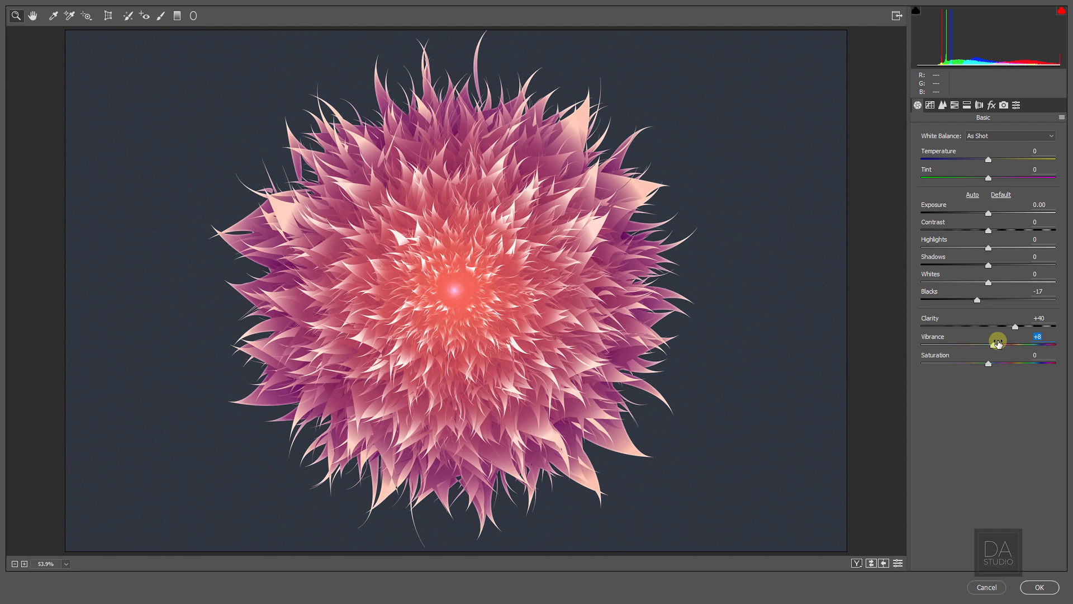
left_click_drag(989, 283, 976, 251)
left_click(991, 250)
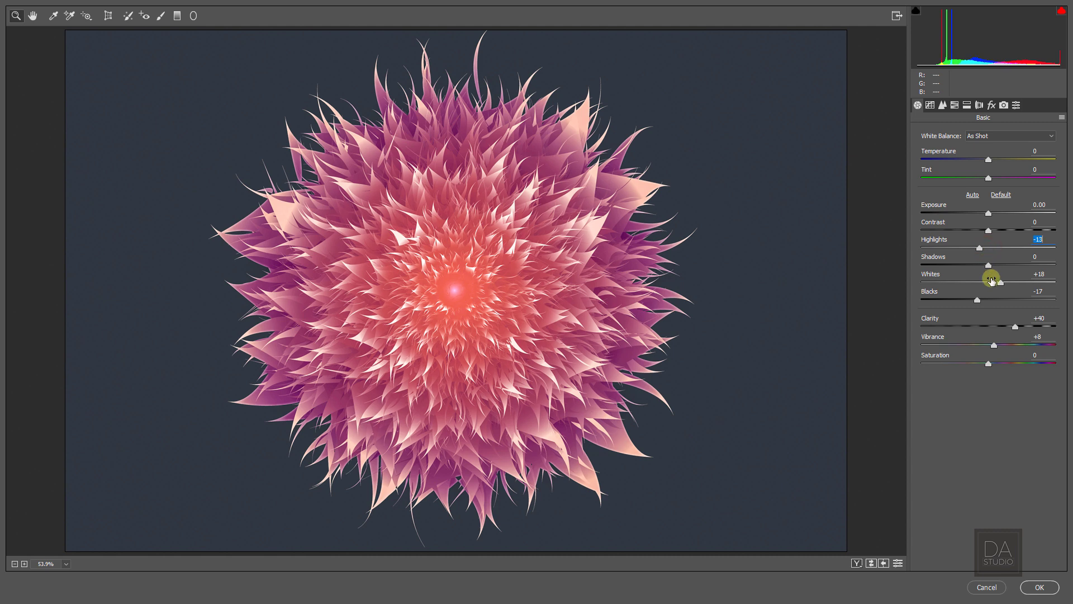
left_click_drag(988, 266, 969, 271)
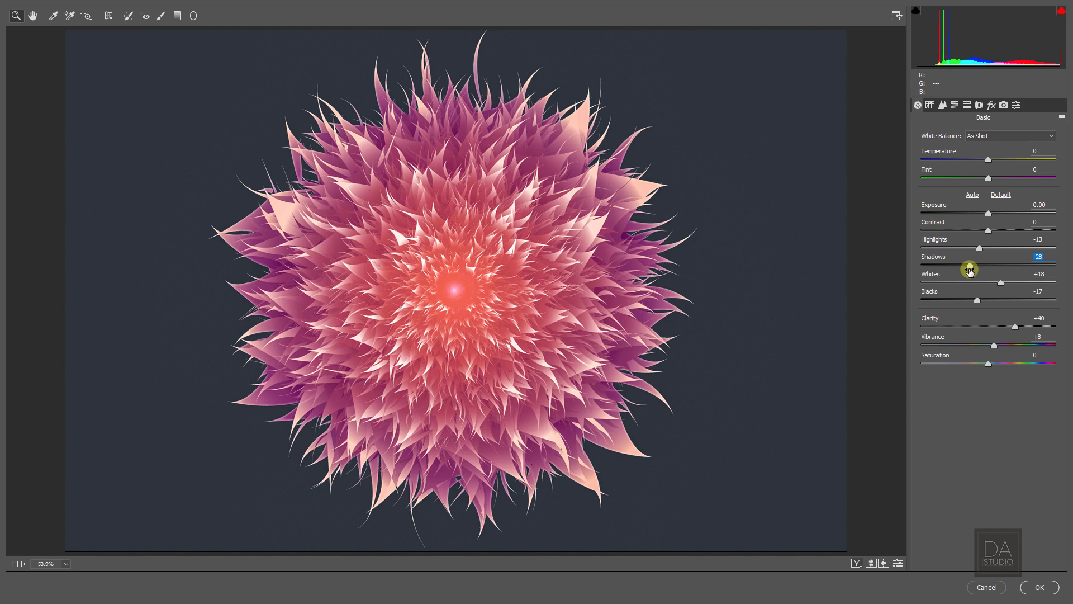
left_click_drag(1000, 284, 1005, 284)
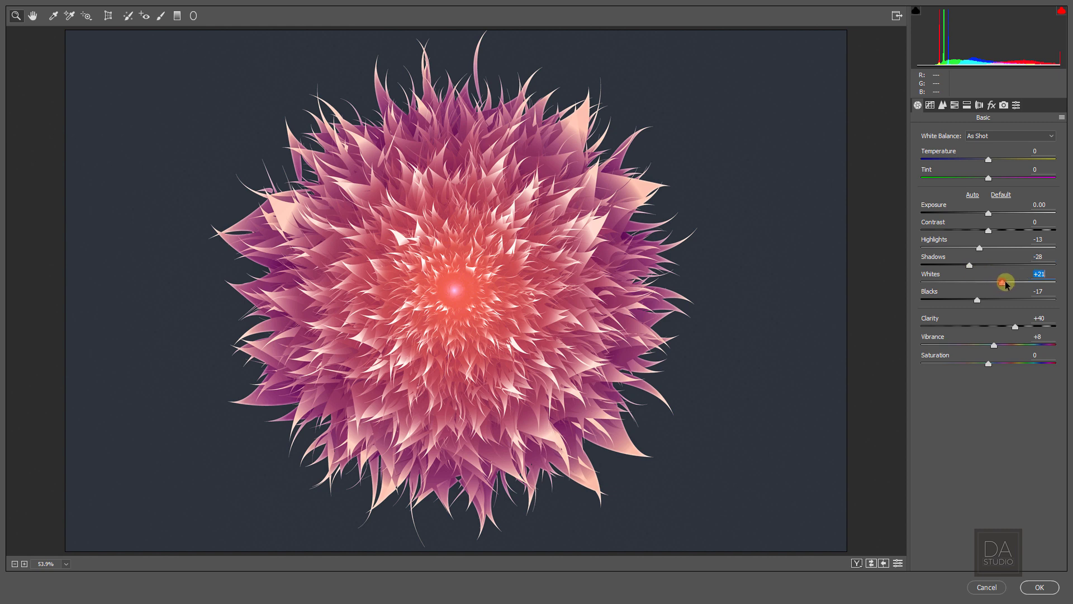
Step: In HSL, shift Oranges hue to +49 and lower Reds/Oranges saturation to -20/-33
left_click(955, 105)
left_click_drag(989, 211, 975, 194)
left_click(965, 155)
left_click(931, 155)
left_click(965, 154)
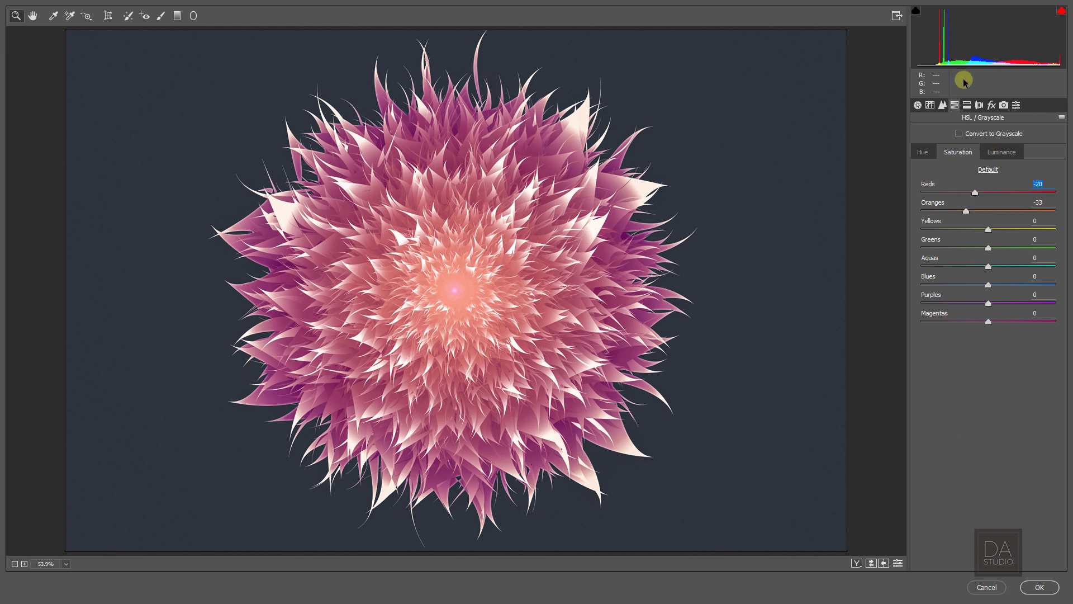
Step: Set Sharpening Amount to 21 and apply the Camera Raw adjustment
left_click(942, 105)
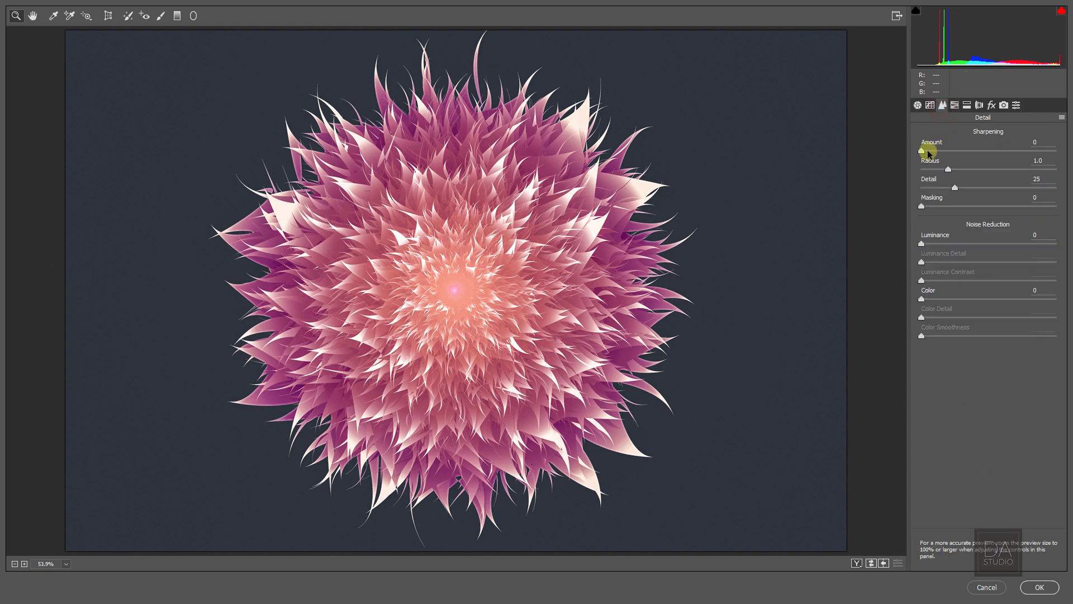
left_click_drag(928, 152, 938, 153)
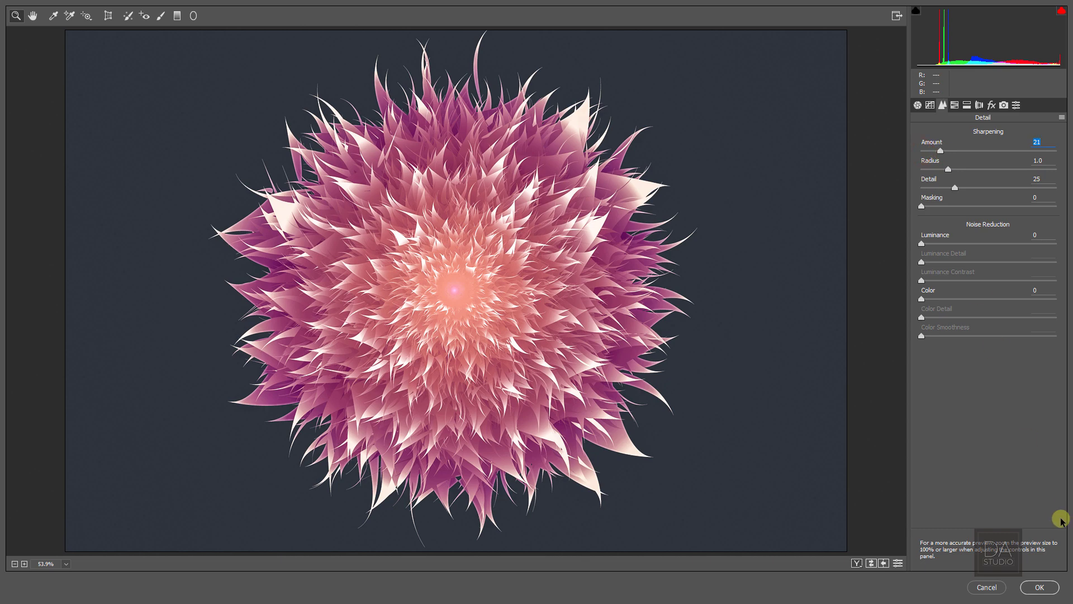
left_click(1039, 587)
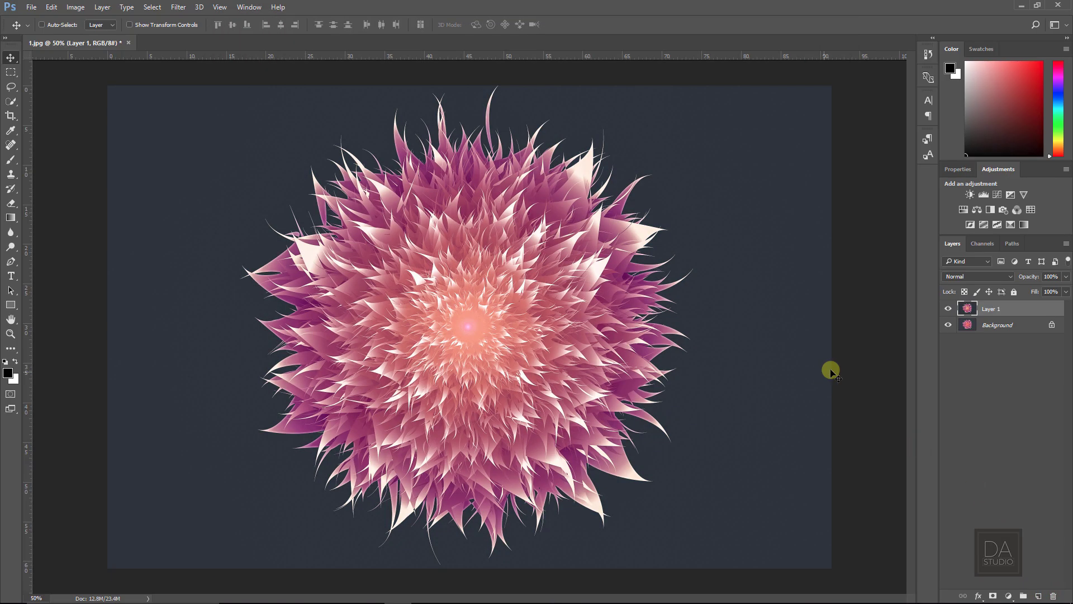
left_click(947, 309)
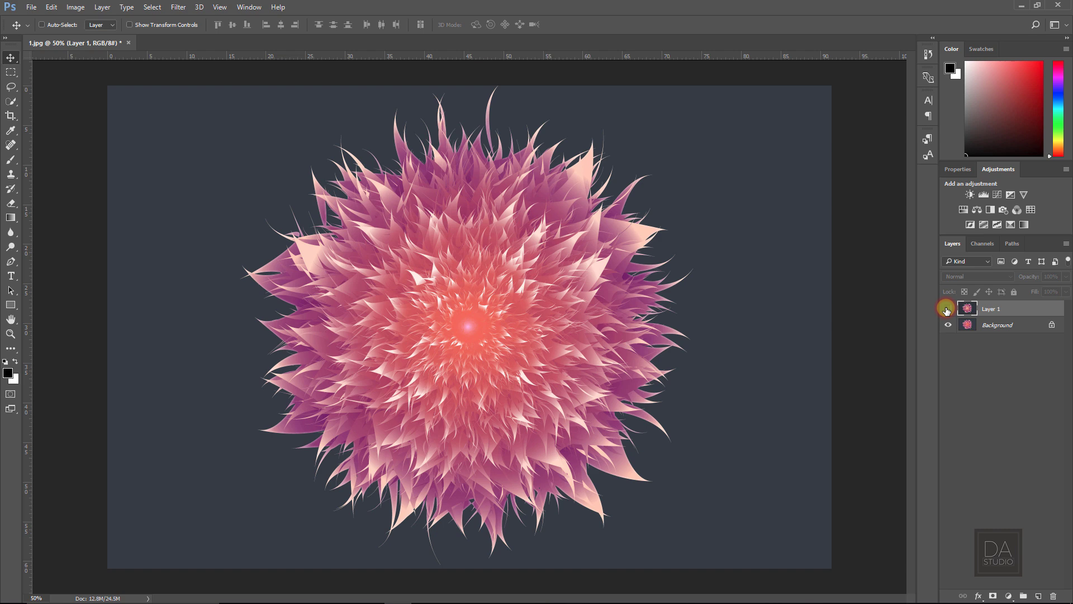
left_click(947, 309)
left_click(947, 309)
left_click(947, 309)
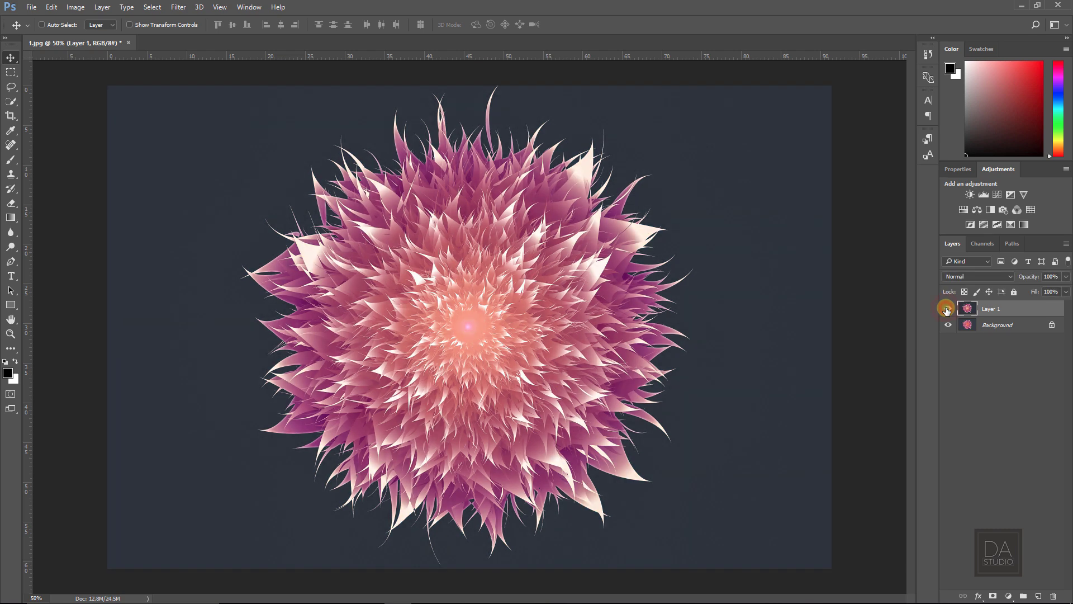
left_click(947, 309)
left_click(947, 309)
mouse_move(638, 369)
left_mouse_down()
mouse_move(594, 367)
mouse_move(651, 366)
left_mouse_up()
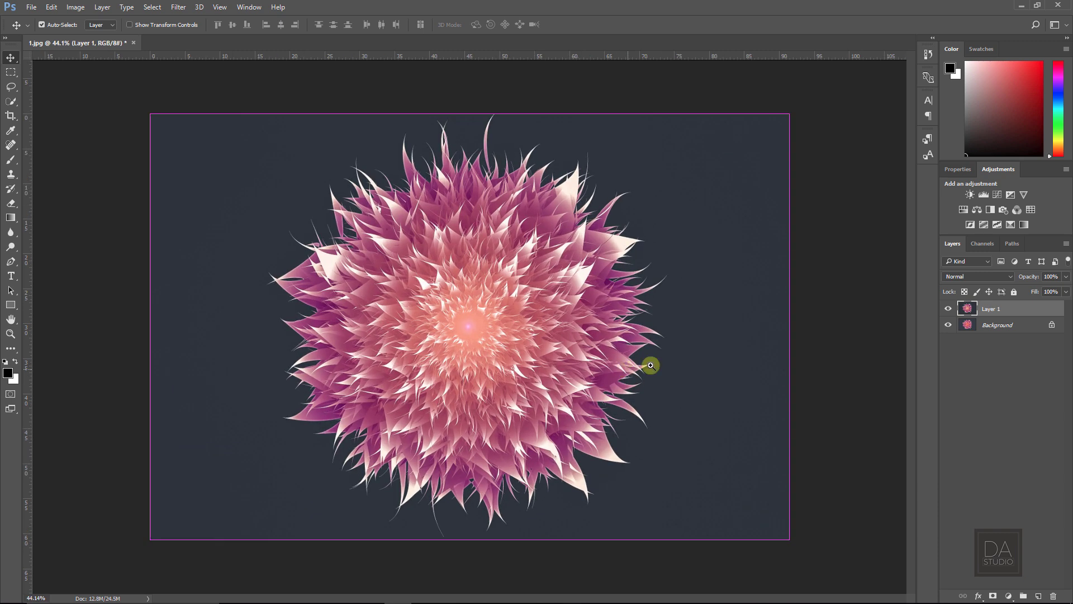
left_click(947, 309)
left_click(947, 309)
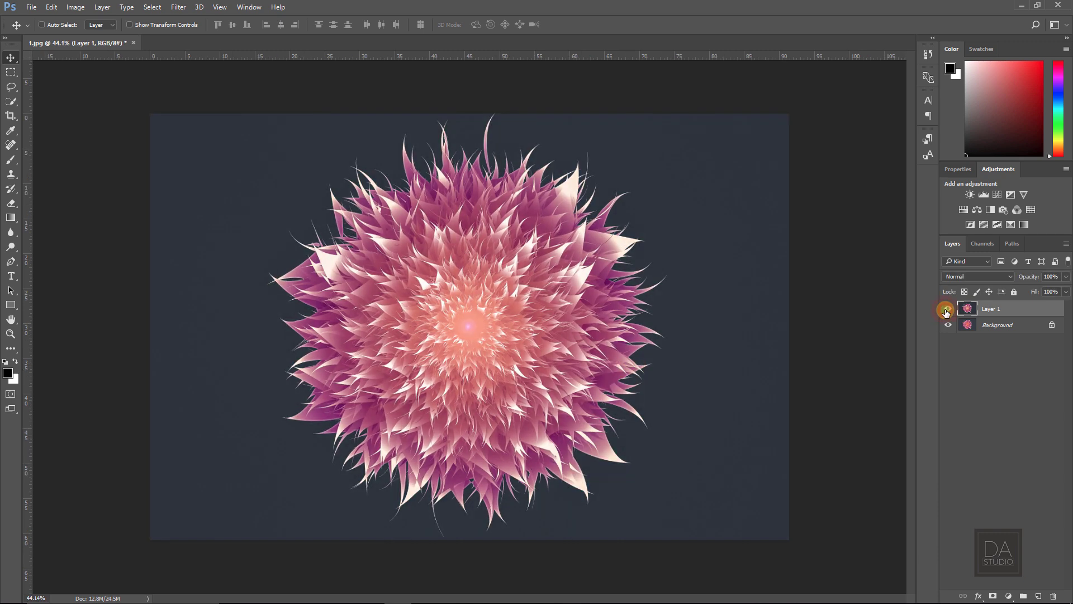